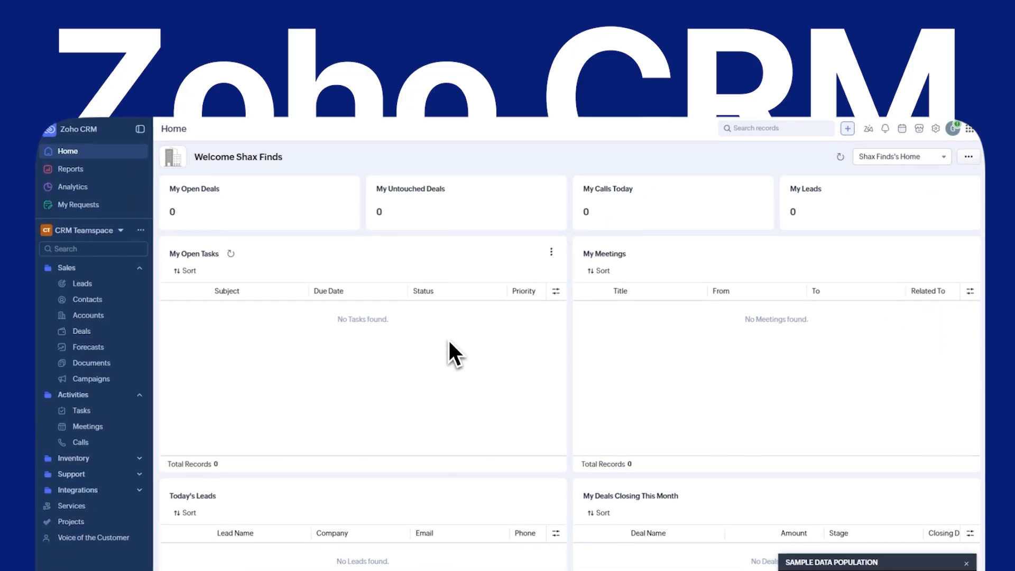
- Dismiss the sample data notice and browse the Leads, Contacts, Accounts and Deals modules
left_click(967, 563)
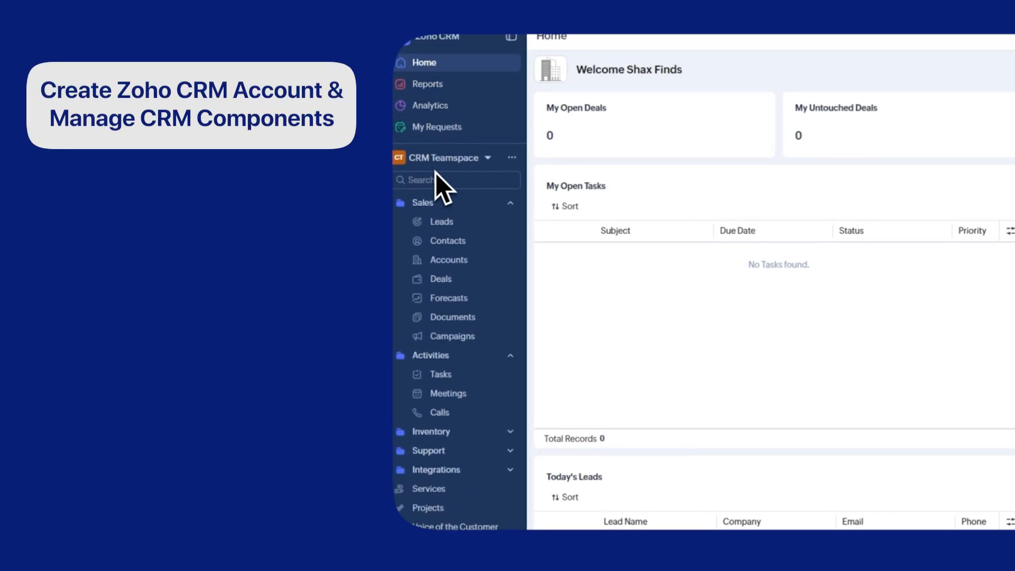
left_click(443, 222)
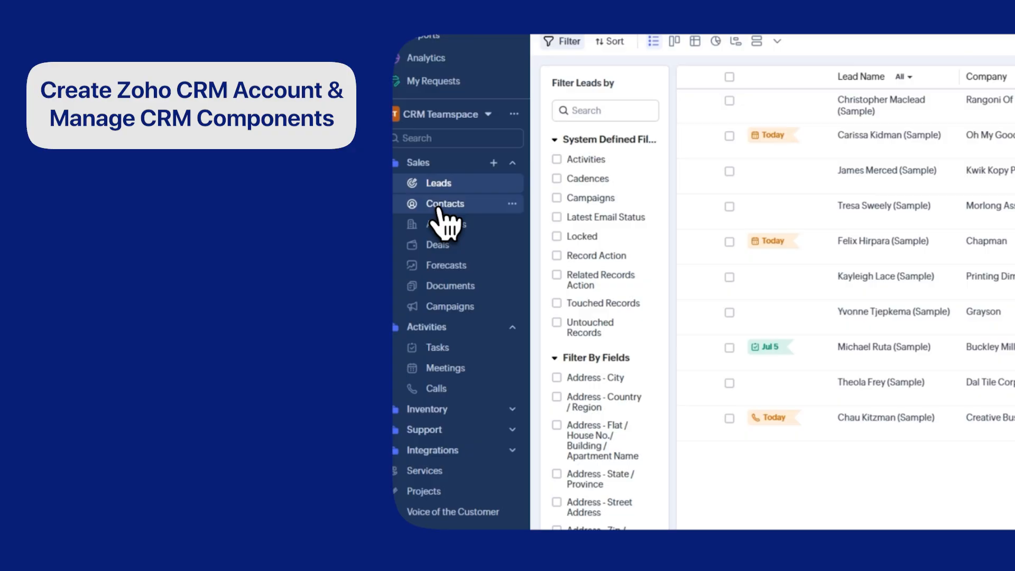
left_click(439, 208)
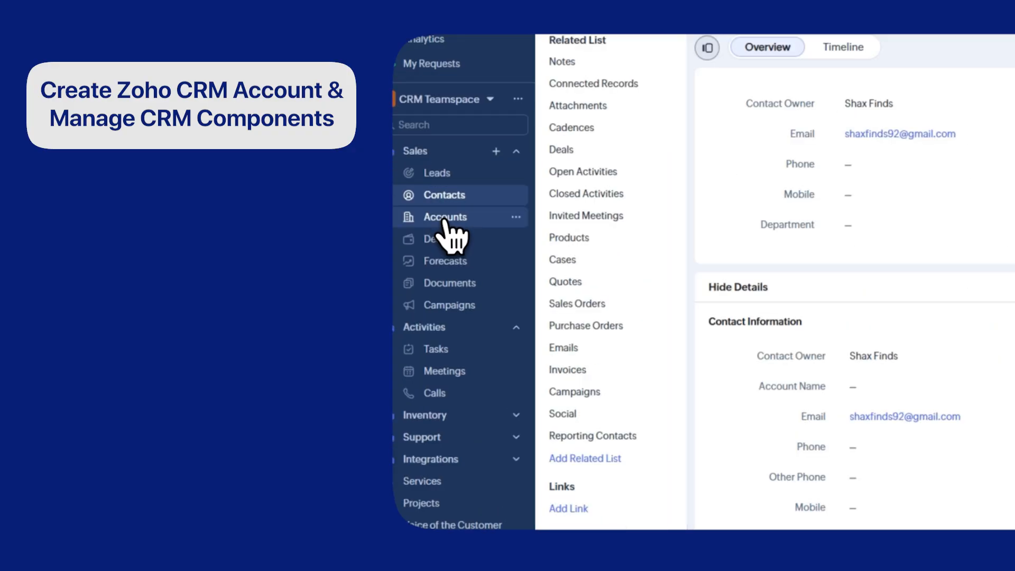
left_click(446, 221)
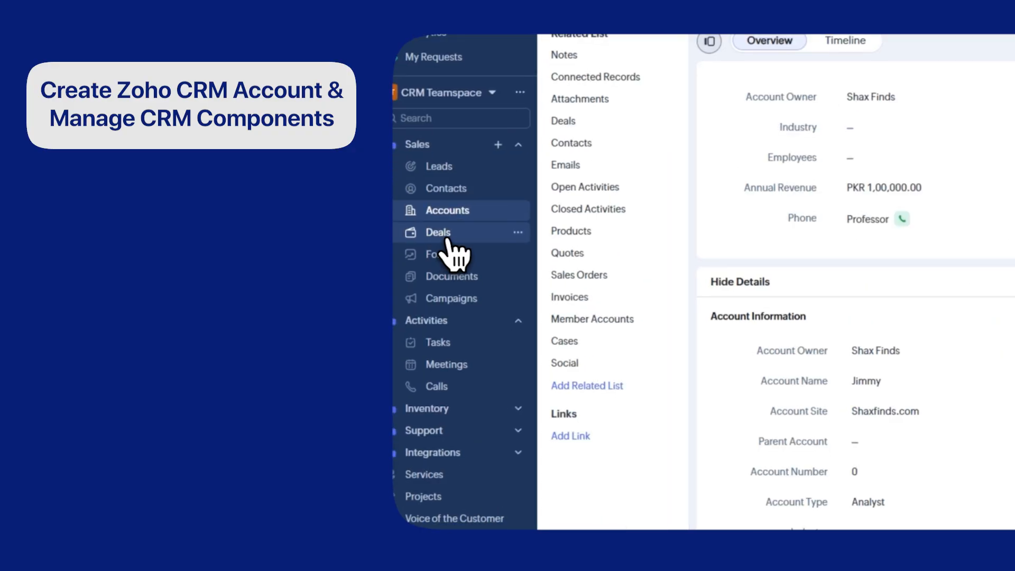
left_click(466, 232)
- Browse Tasks, Meetings, Calls, Analytics and Agents, ending on the Zoho CRM free-trial sign-up page
left_click(443, 312)
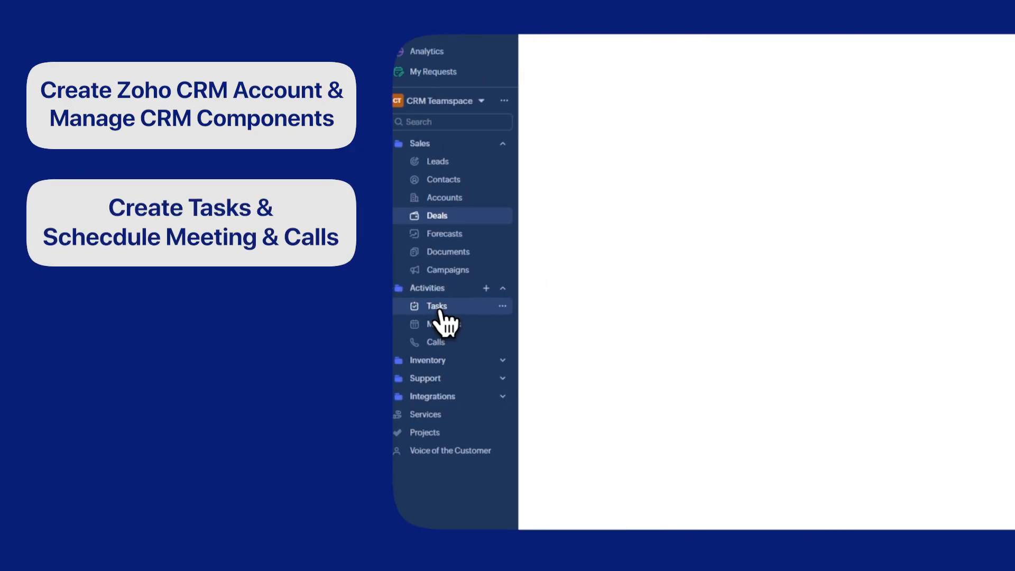
left_click(446, 323)
left_click(436, 343)
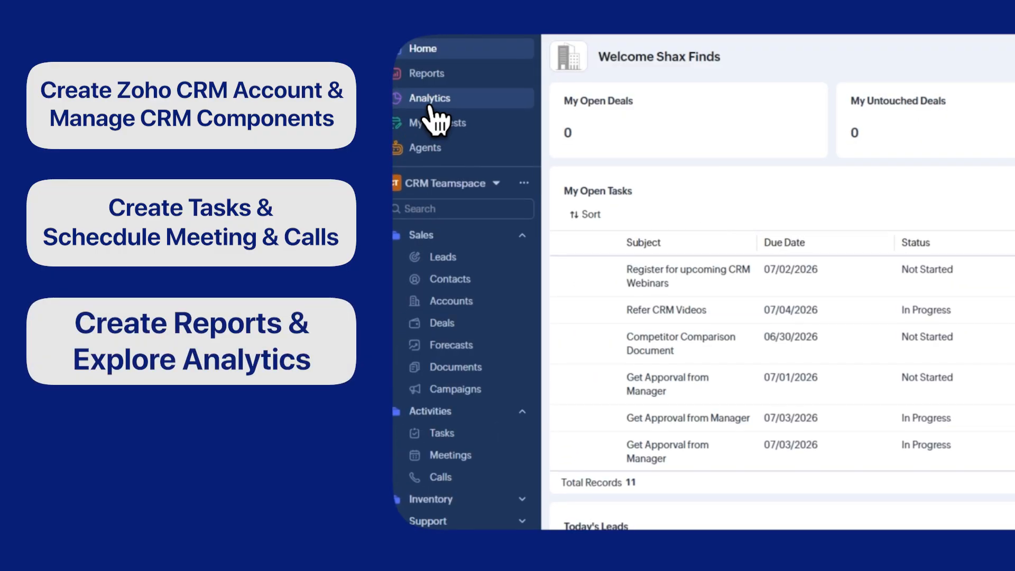
left_click(428, 99)
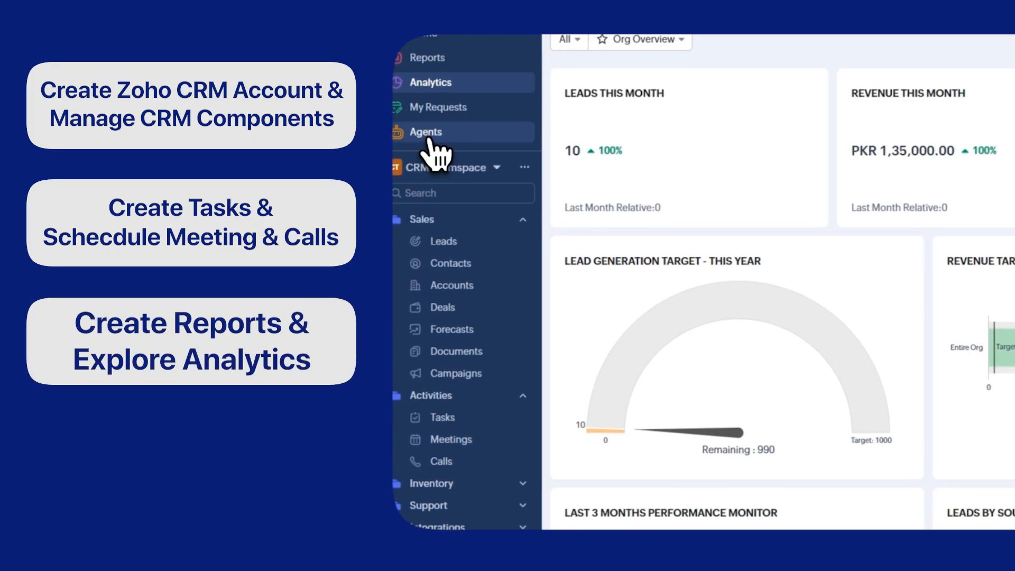
left_click(428, 137)
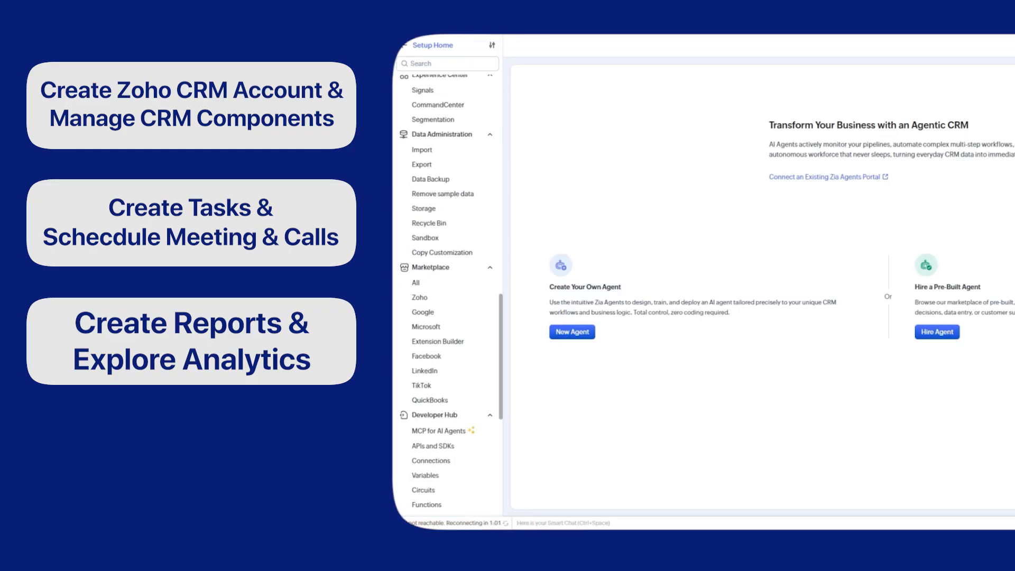
scroll(449, 297, "down", 5)
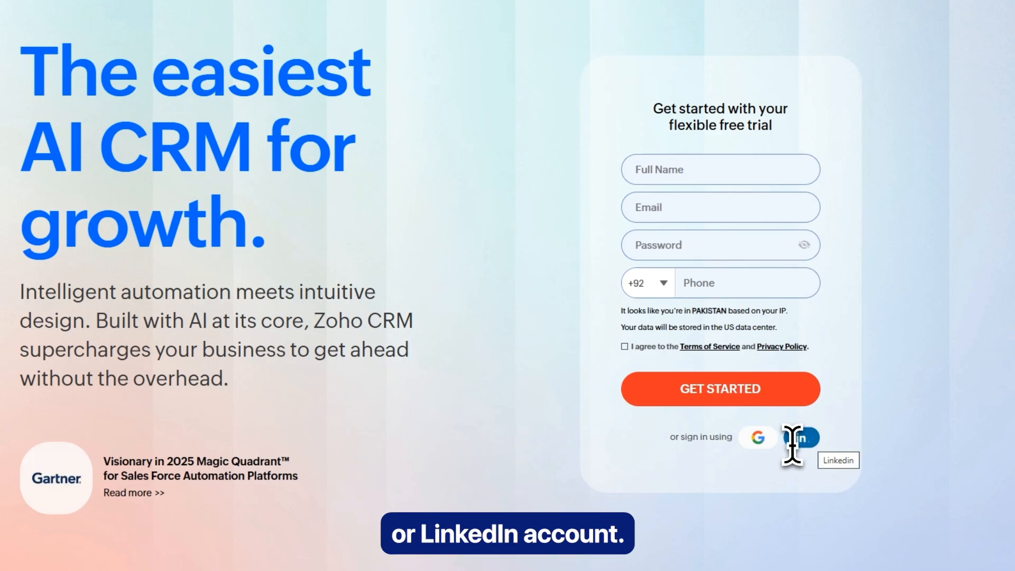
- Sign up with a Google account, accept the terms and create the Zoho CRM account
left_click(763, 436)
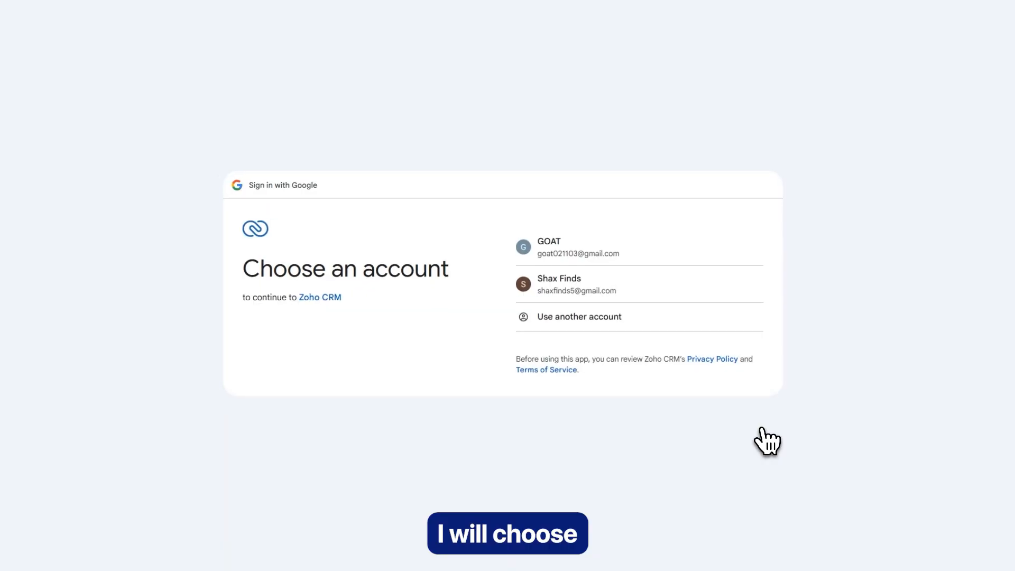
left_click(556, 254)
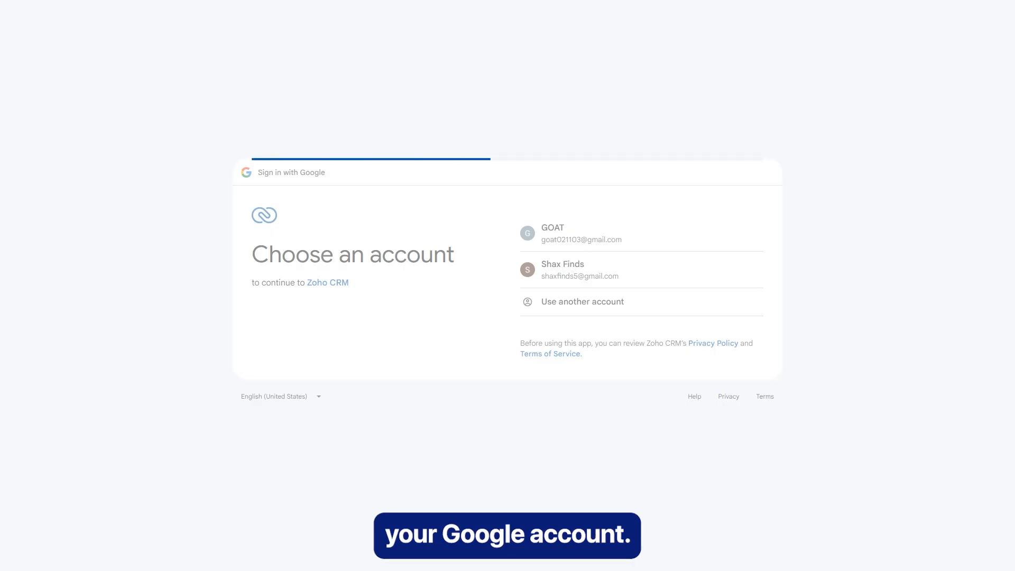
left_click(709, 384)
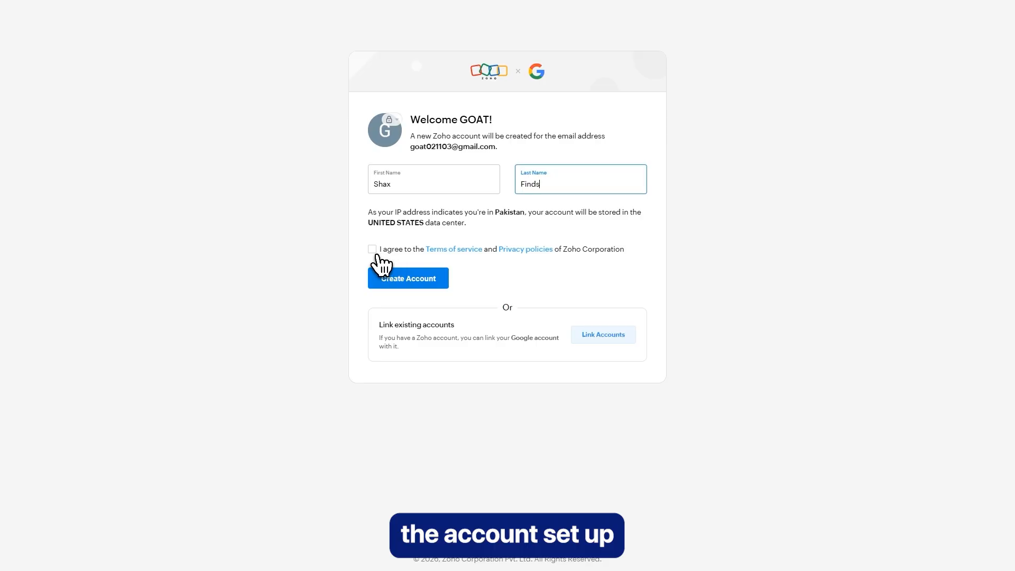
left_click(374, 250)
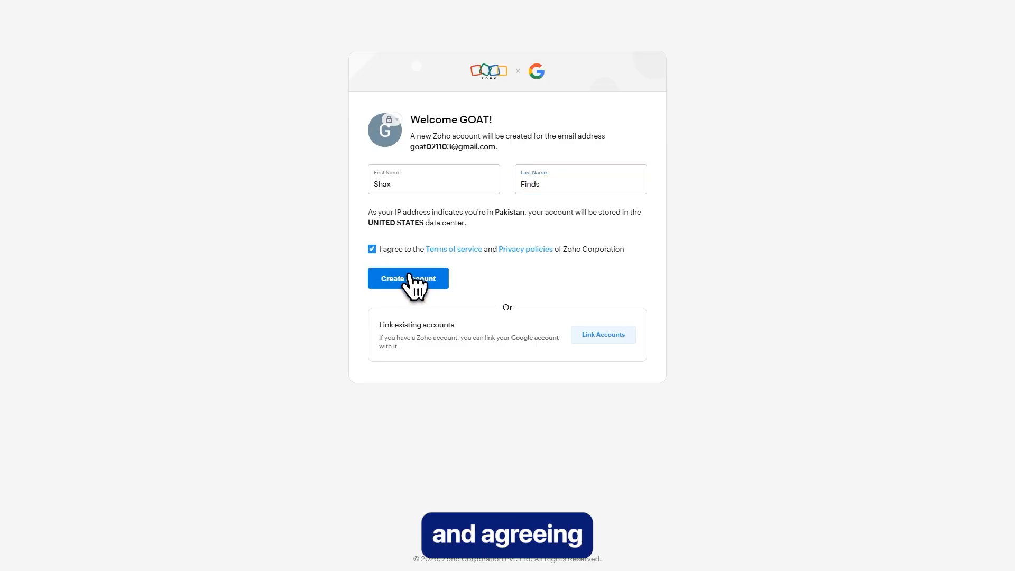
left_click(408, 281)
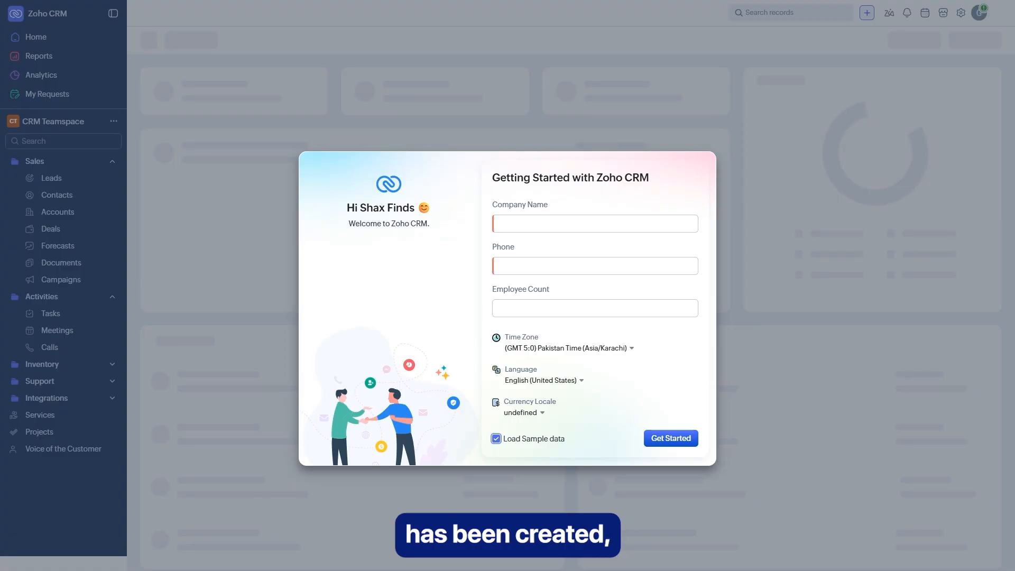
- Submit Getting Started with company 'Shax Finds Company', a phone number and 3 employees
left_click(558, 223)
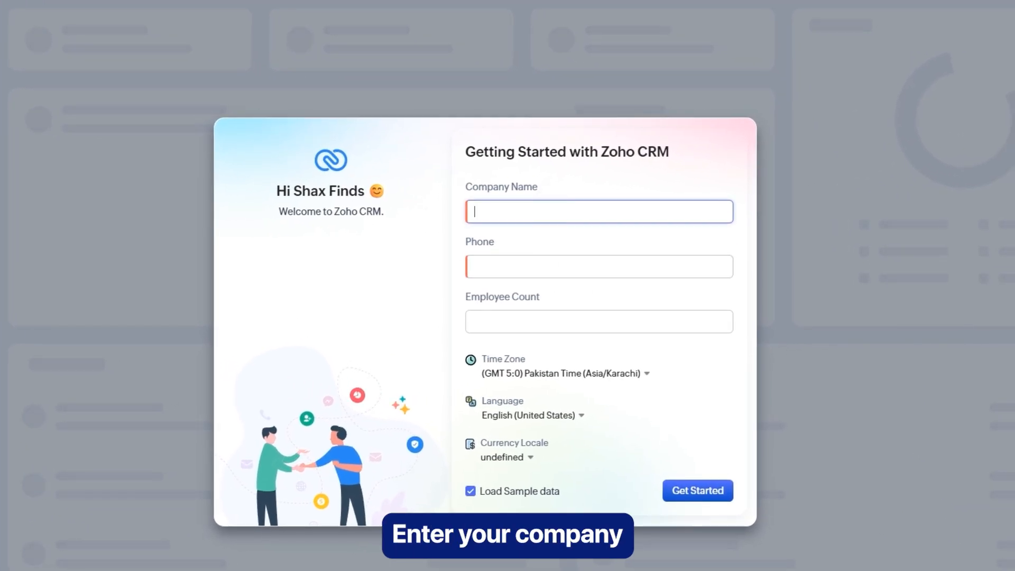
type("Shax Finds Company")
left_click(612, 269)
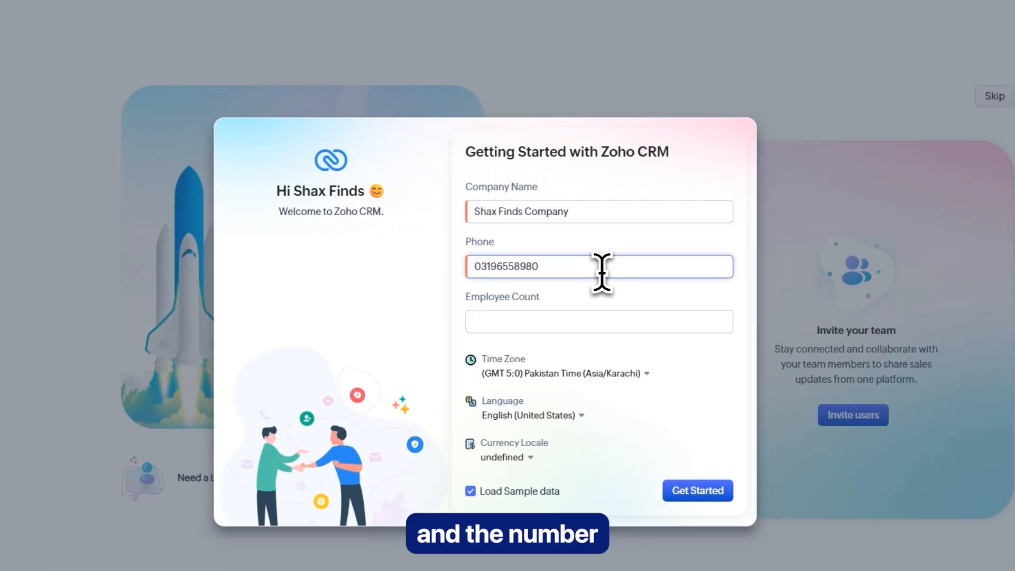
left_click(567, 321)
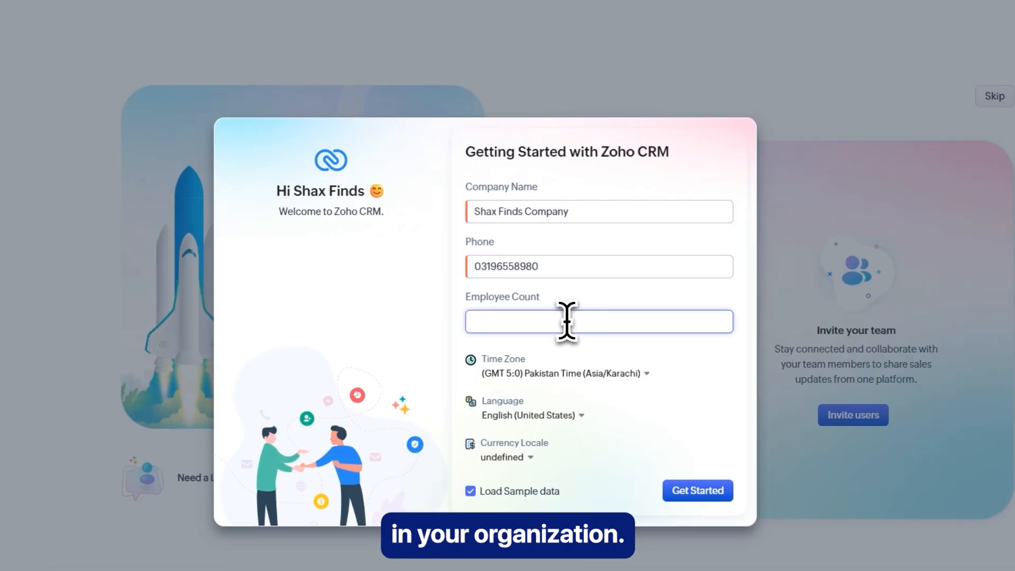
left_click(745, 307)
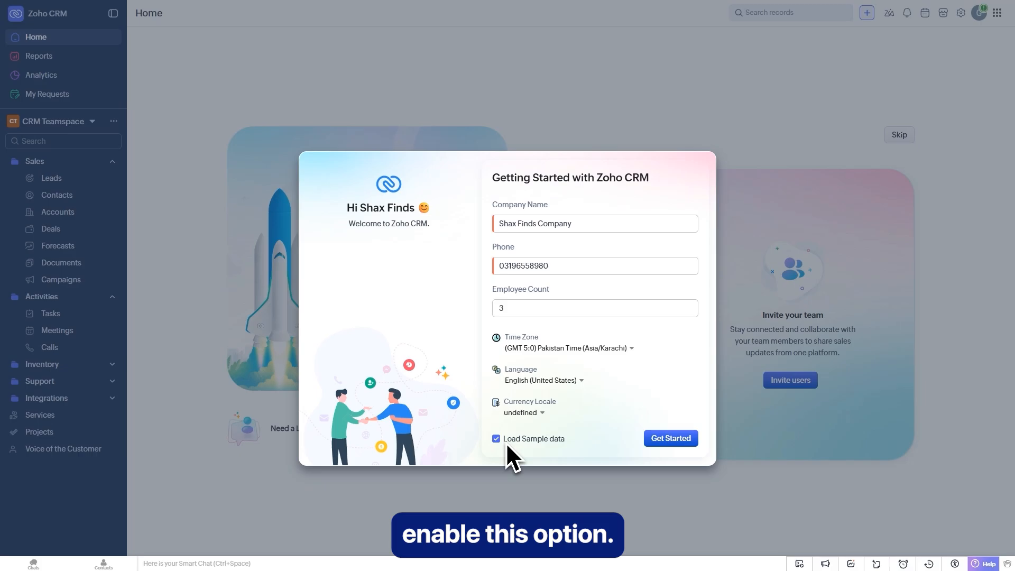
left_click(673, 444)
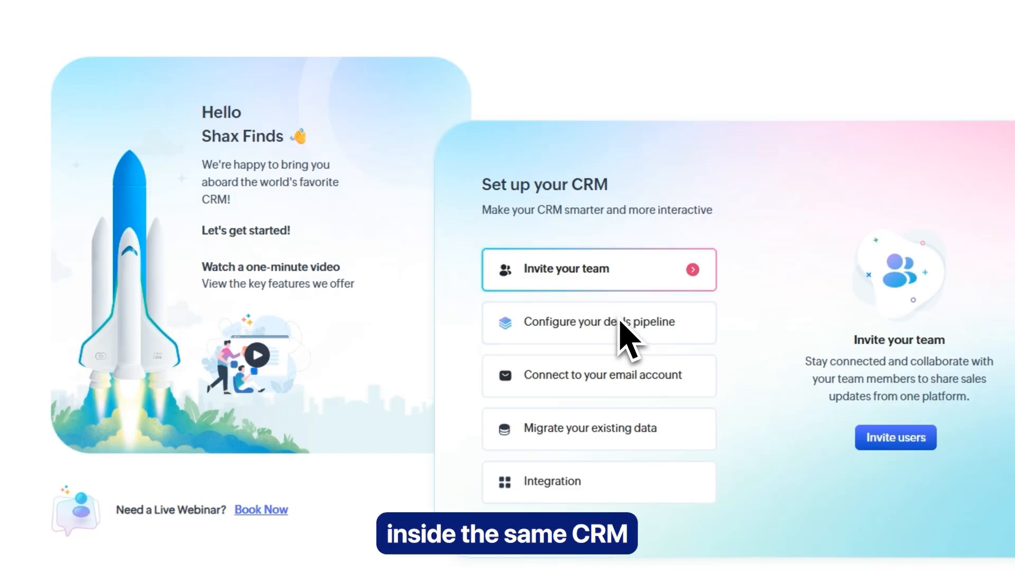
- Preview the deals pipeline, email, data migration and integration setup steps, then skip the guide
left_click(573, 327)
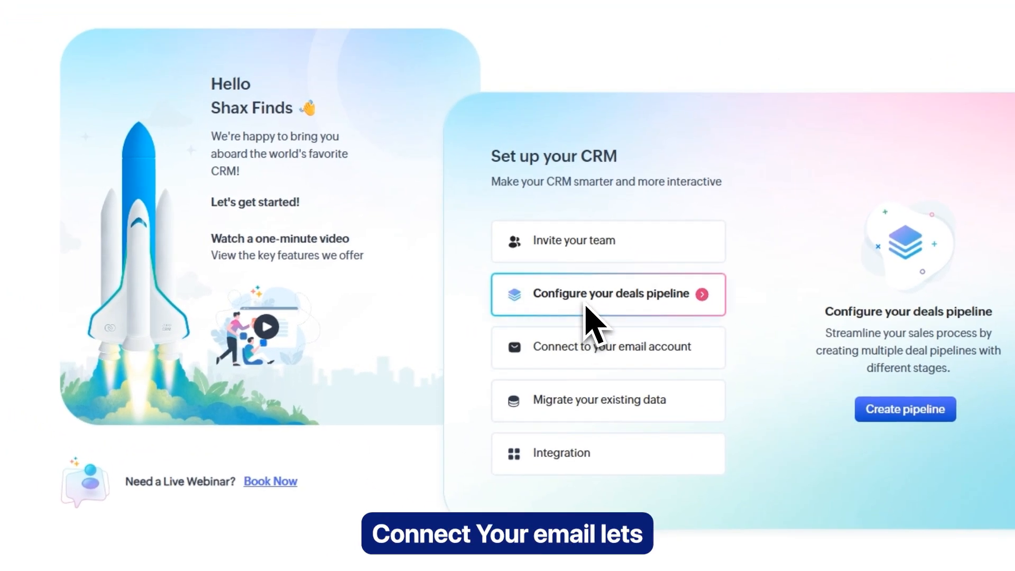
left_click(587, 348)
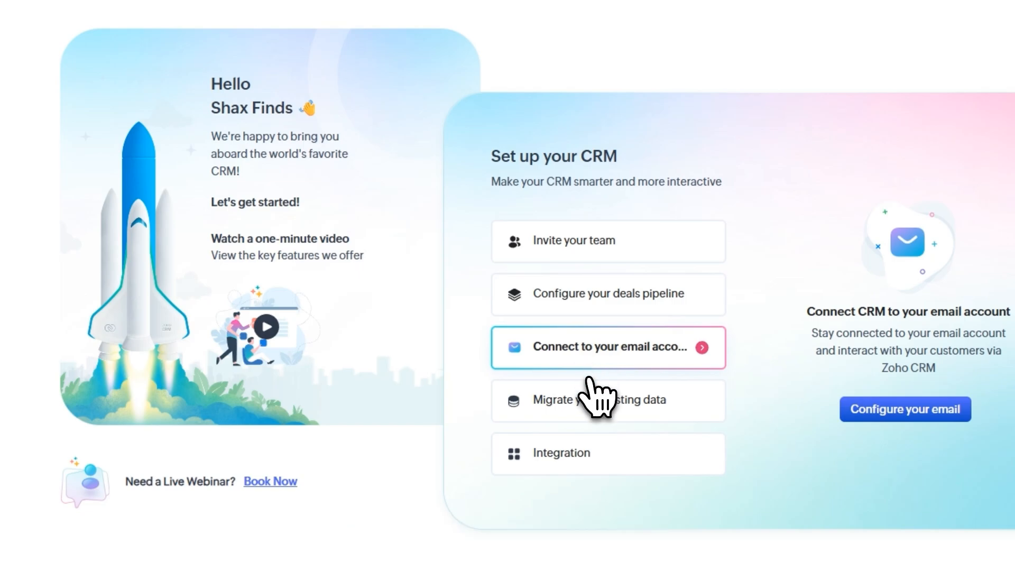
left_click(582, 403)
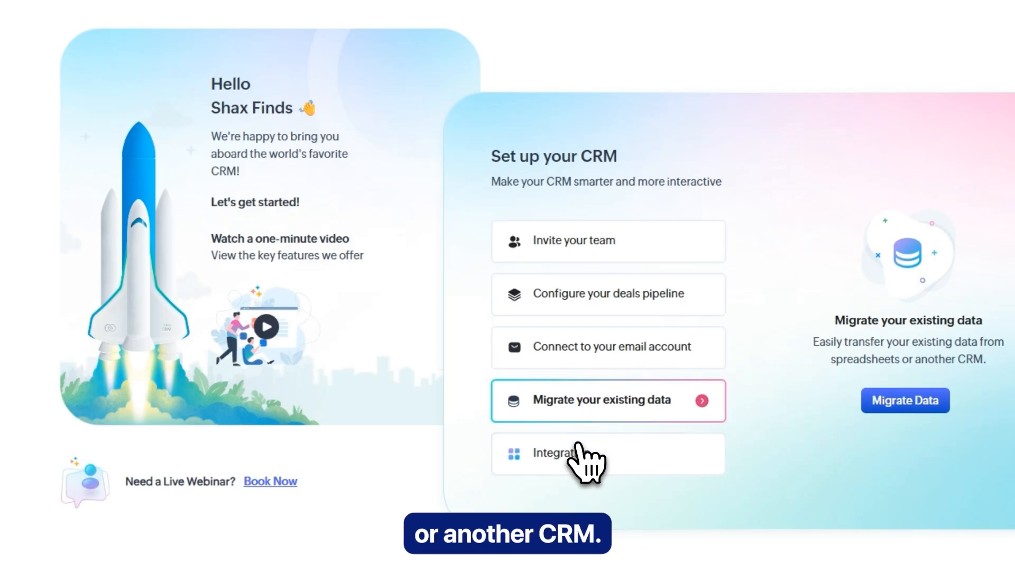
left_click(561, 456)
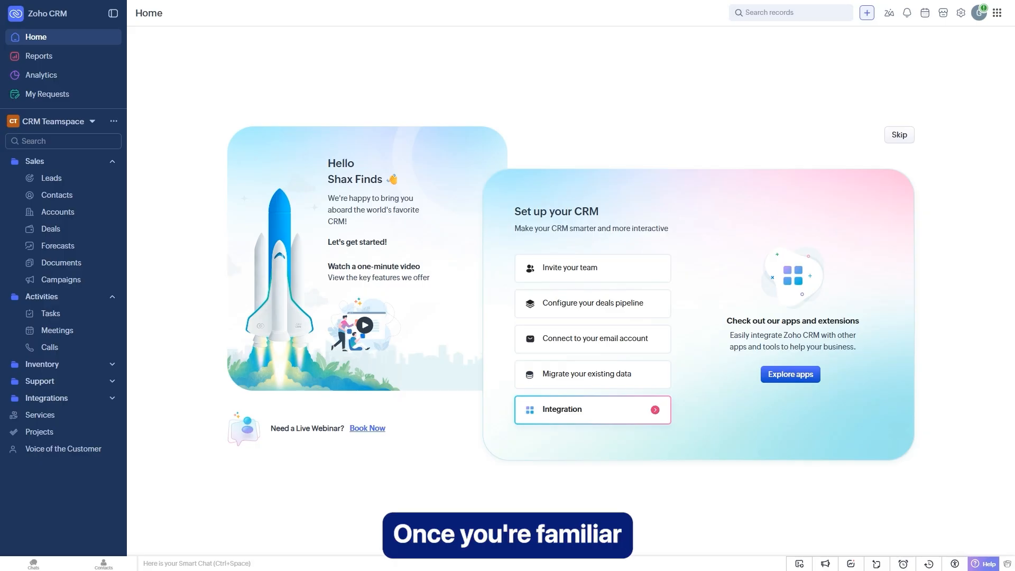
left_click(900, 139)
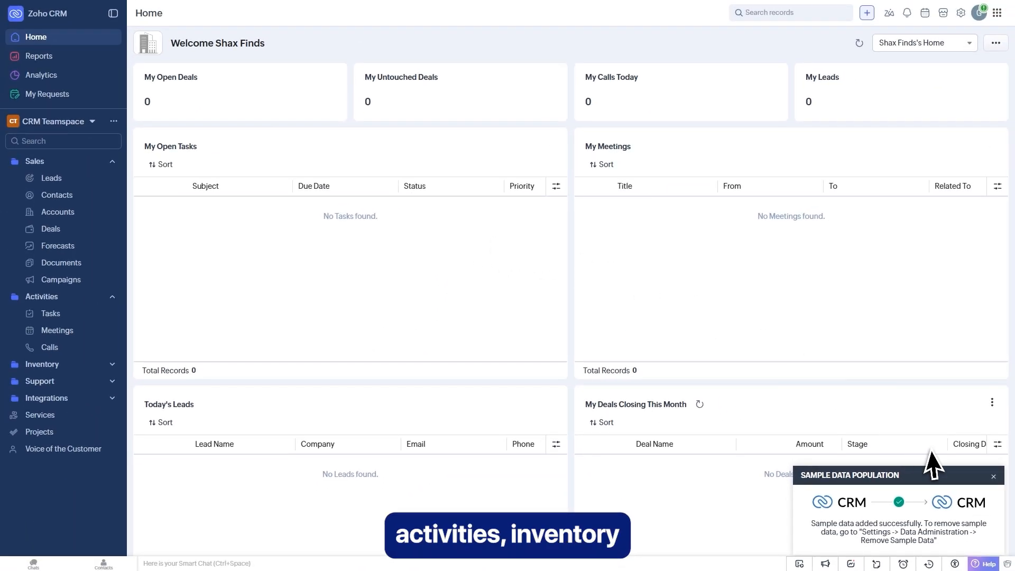
- Close the Sample Data Population notice and show the 10 sample leads
left_click(994, 477)
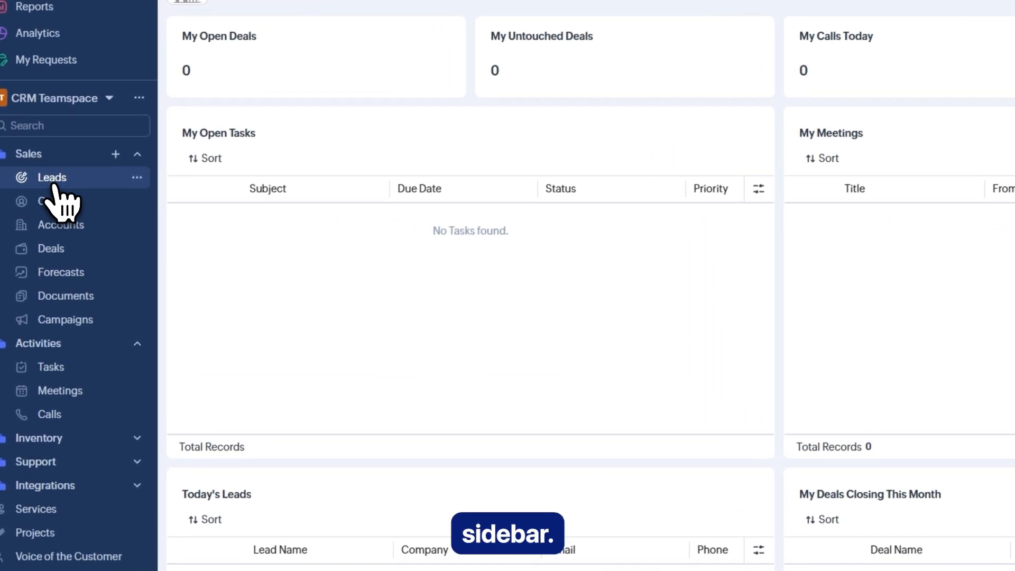
left_click(54, 185)
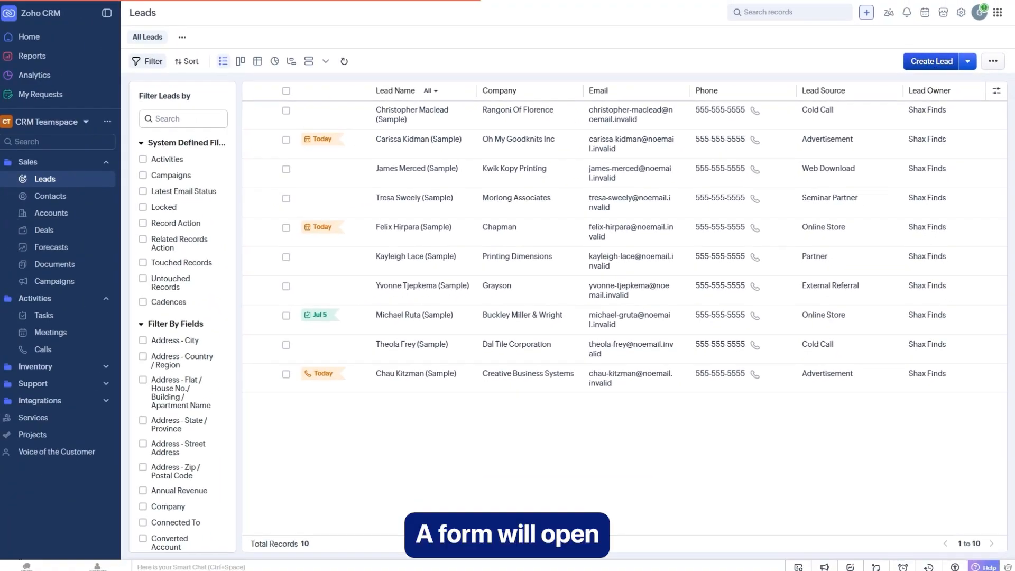
- Start a new lead with the person's first and last name and company Shax
left_click(932, 61)
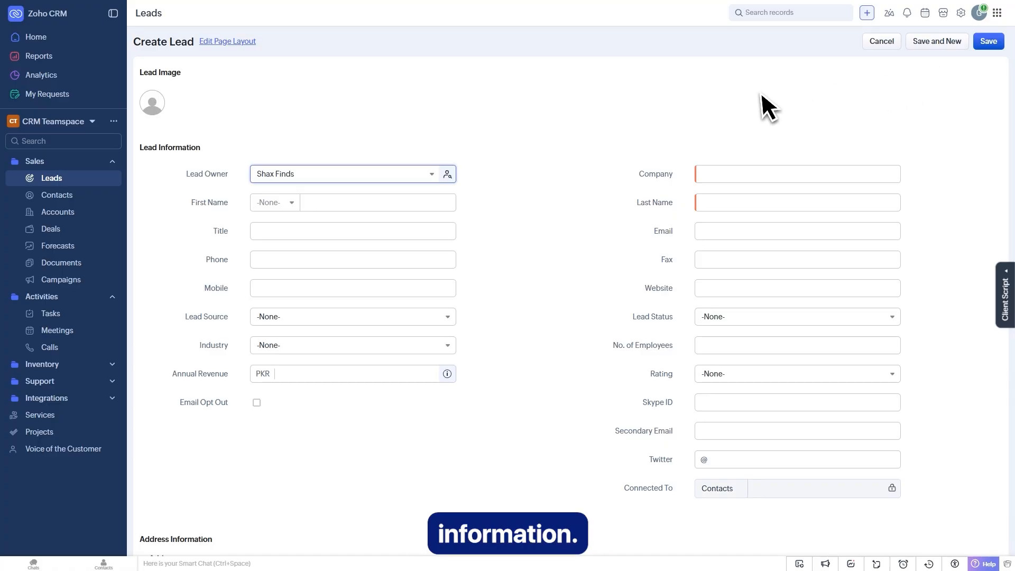
left_click(339, 206)
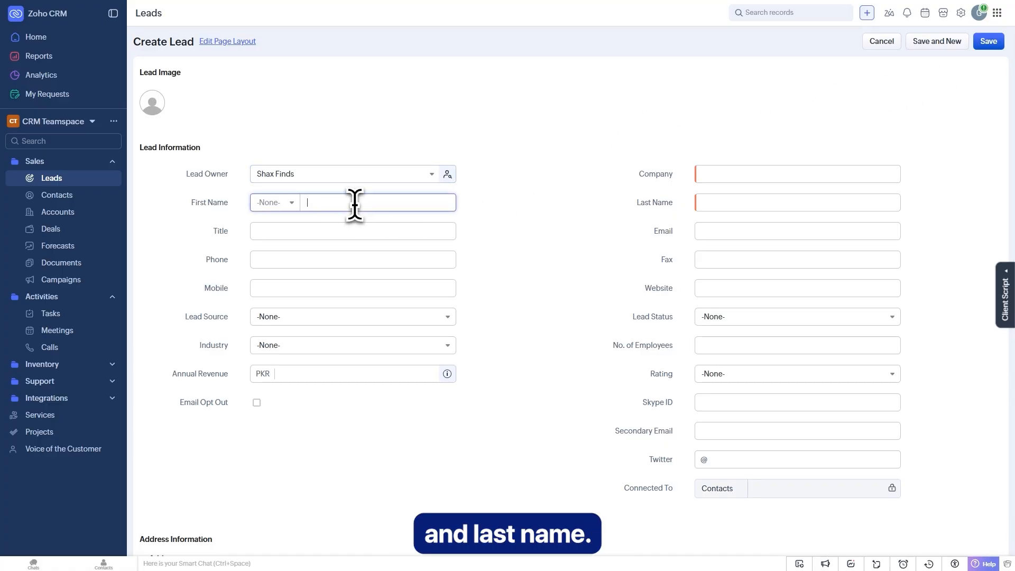
left_click(741, 174)
left_click(744, 203)
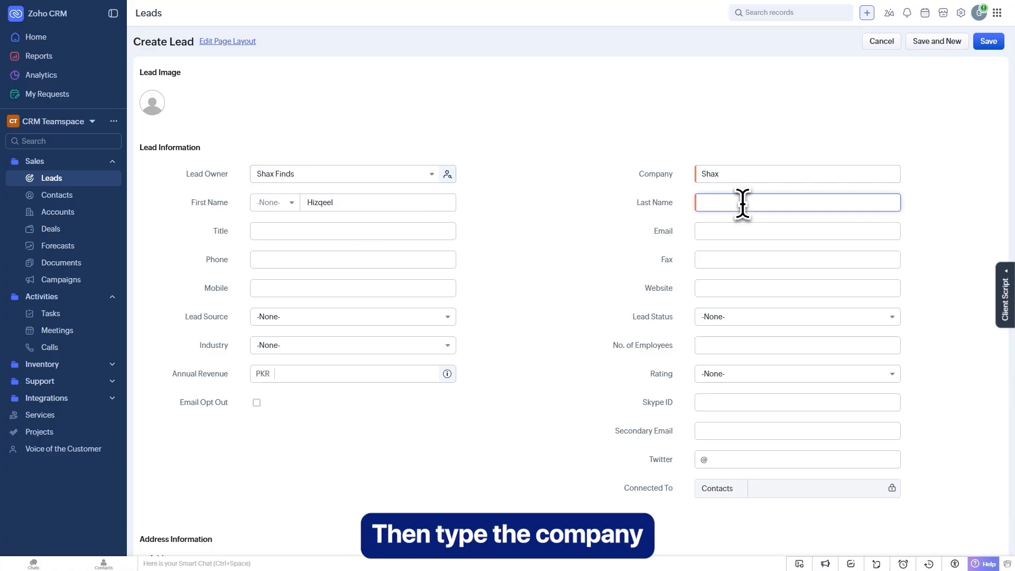
type("an")
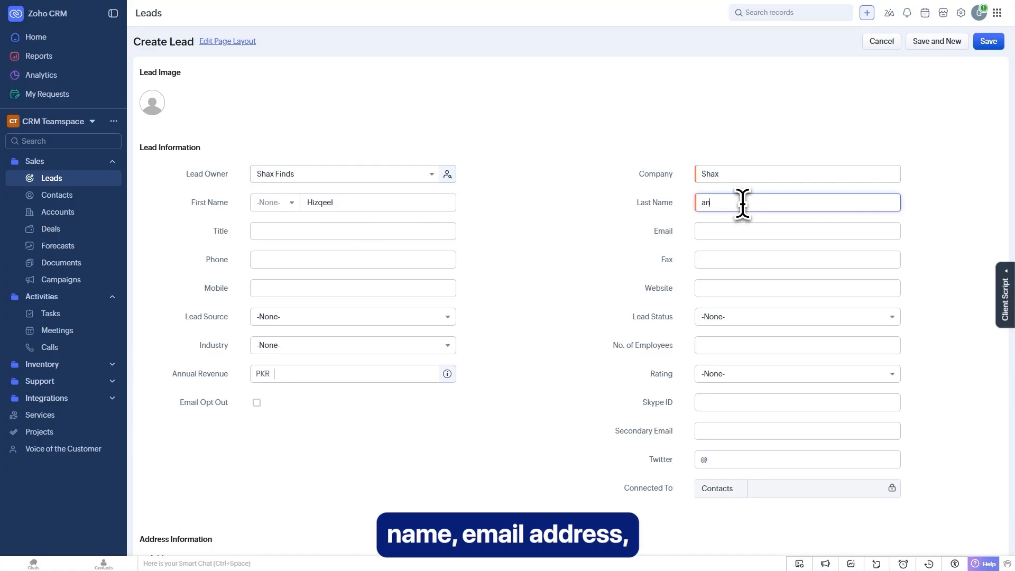
type("swer")
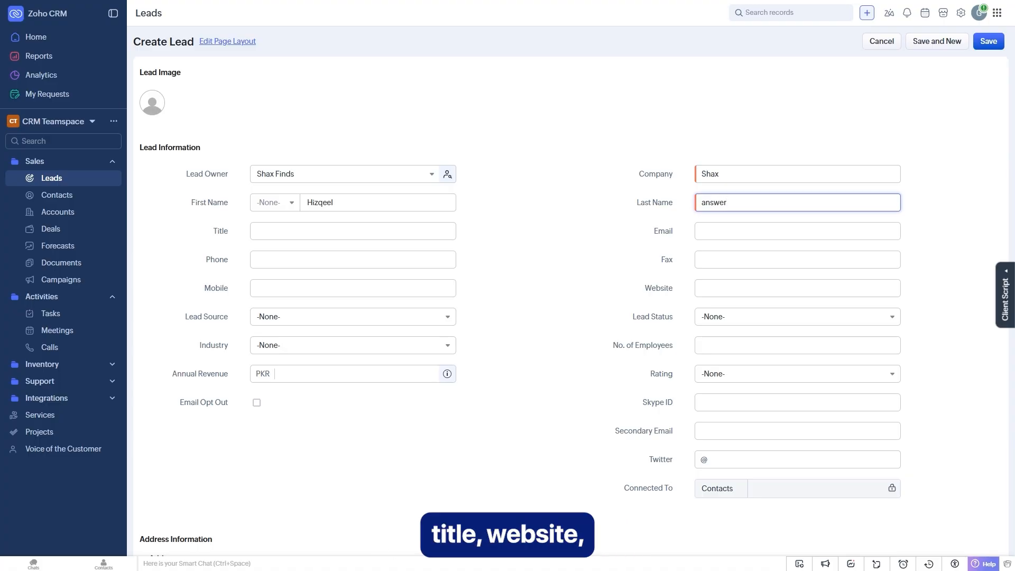
- Add the lead's contact details, choose Facebook as lead source, and save the lead
left_click(303, 235)
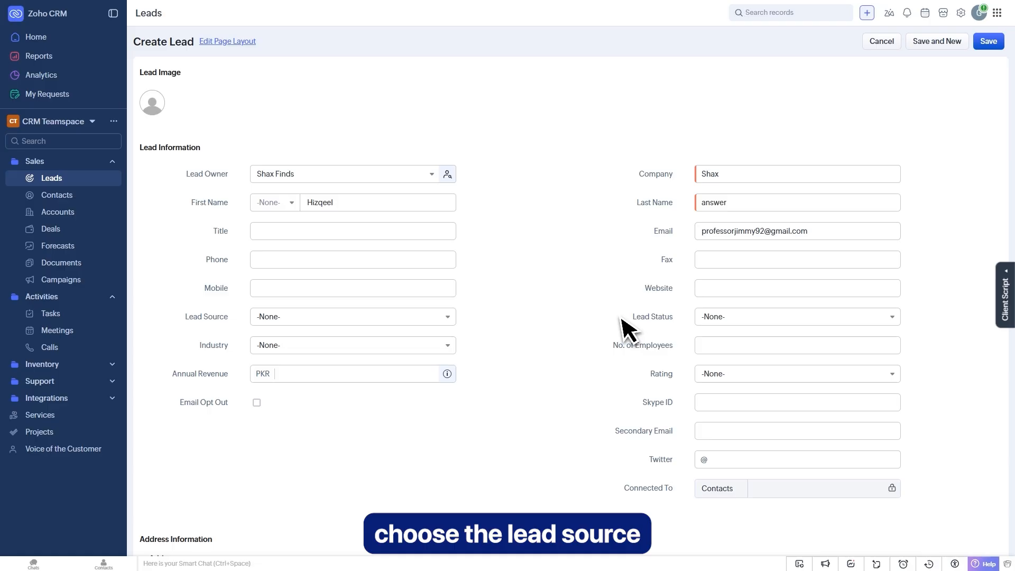
left_click(334, 318)
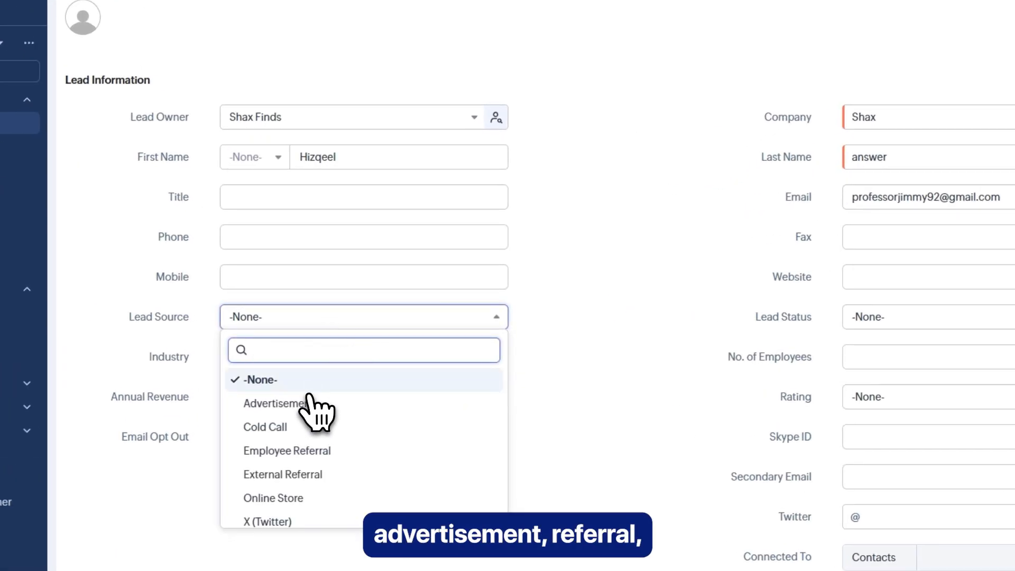
scroll(311, 402, "down", 2)
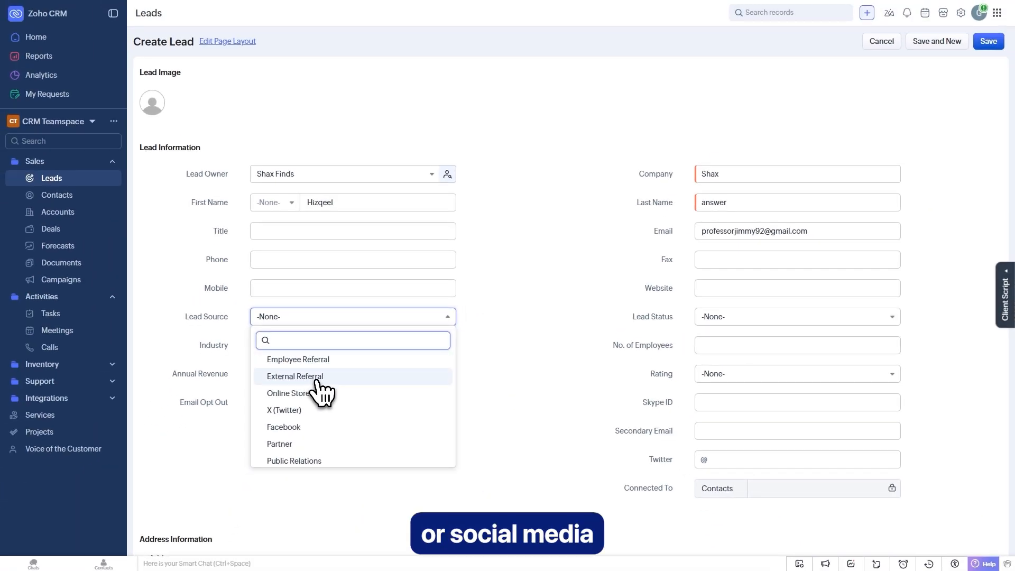
scroll(303, 408, "down", 2)
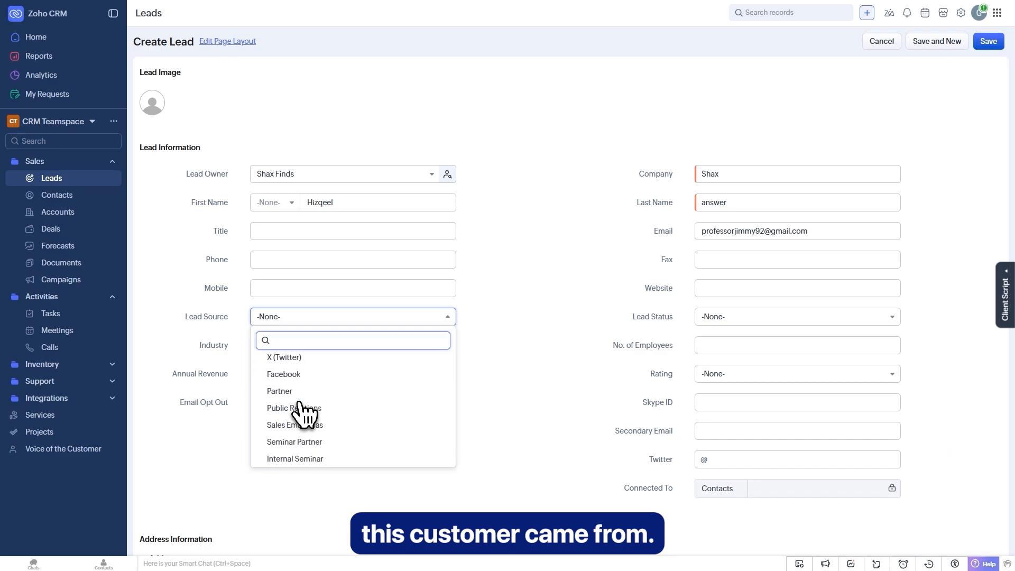
left_click(292, 379)
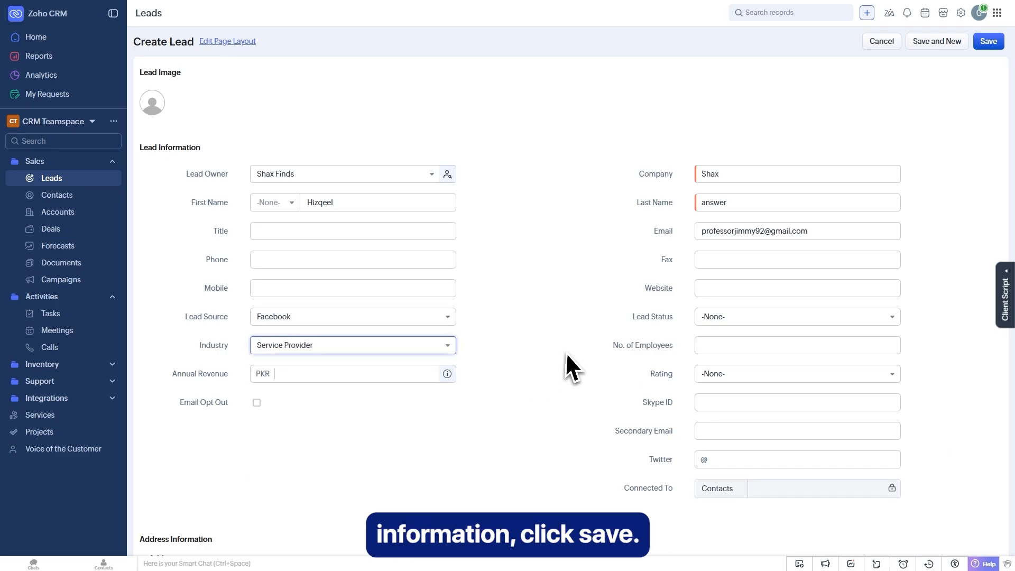
left_click(989, 44)
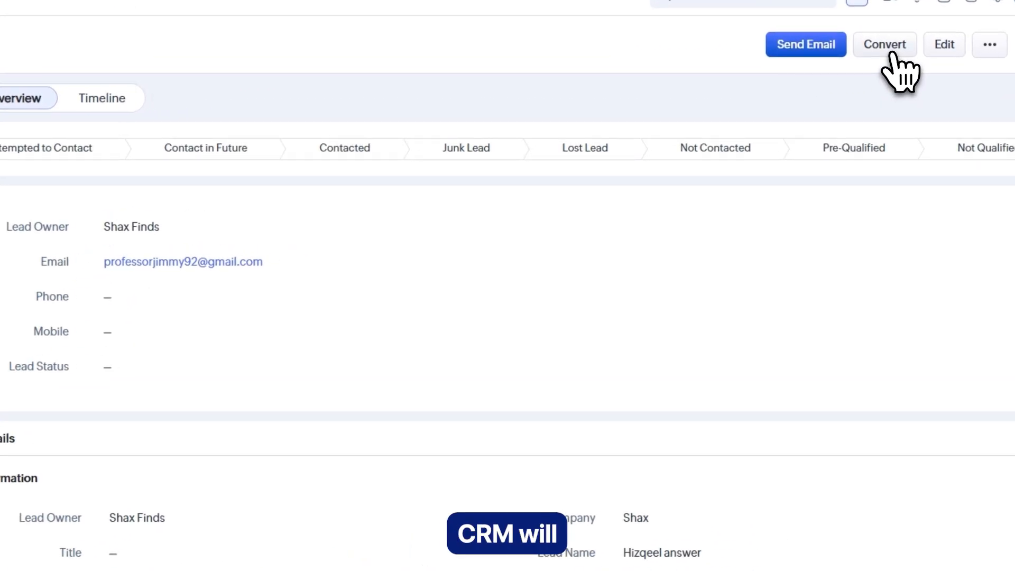
- Start converting the Shax lead into a new account and contact
left_click(891, 49)
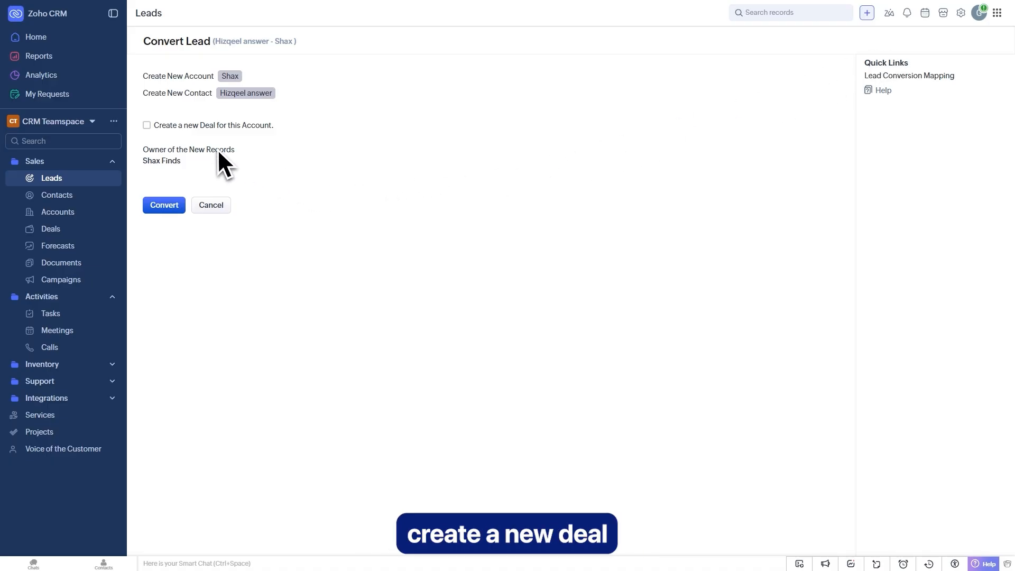
- Convert the Shax lead without creating a deal, then return to the Leads list
left_click(148, 126)
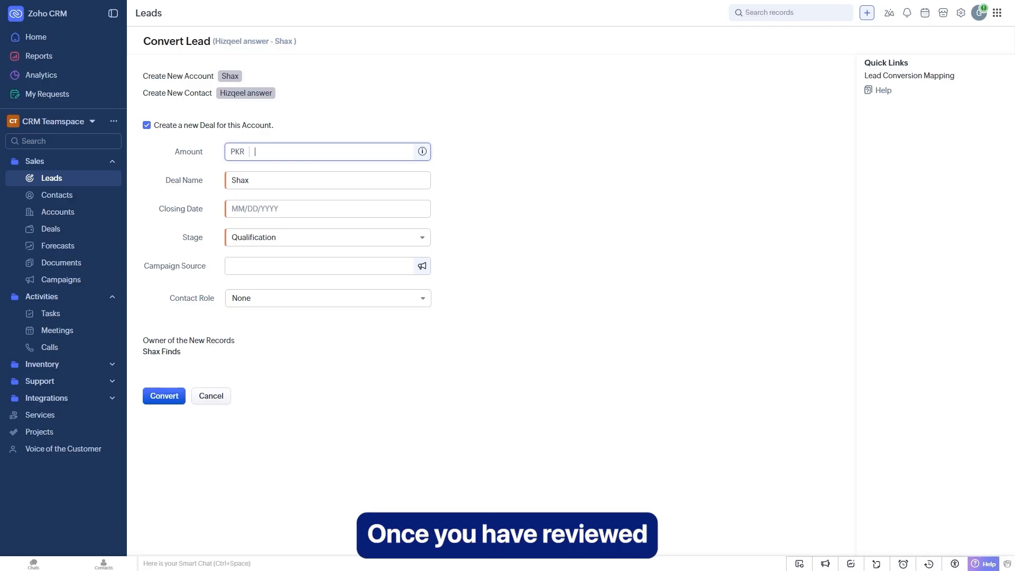
left_click(147, 126)
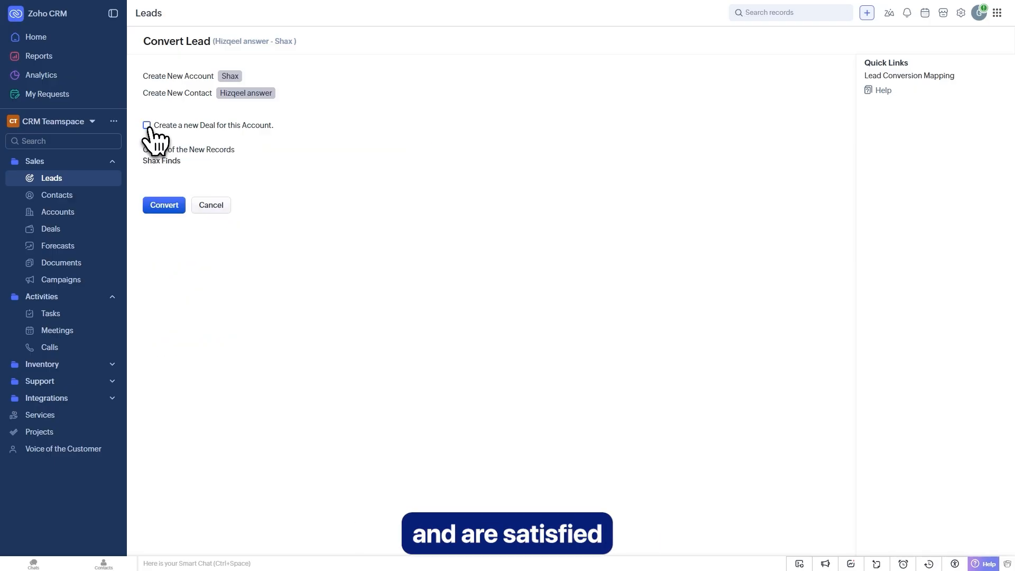
left_click(165, 209)
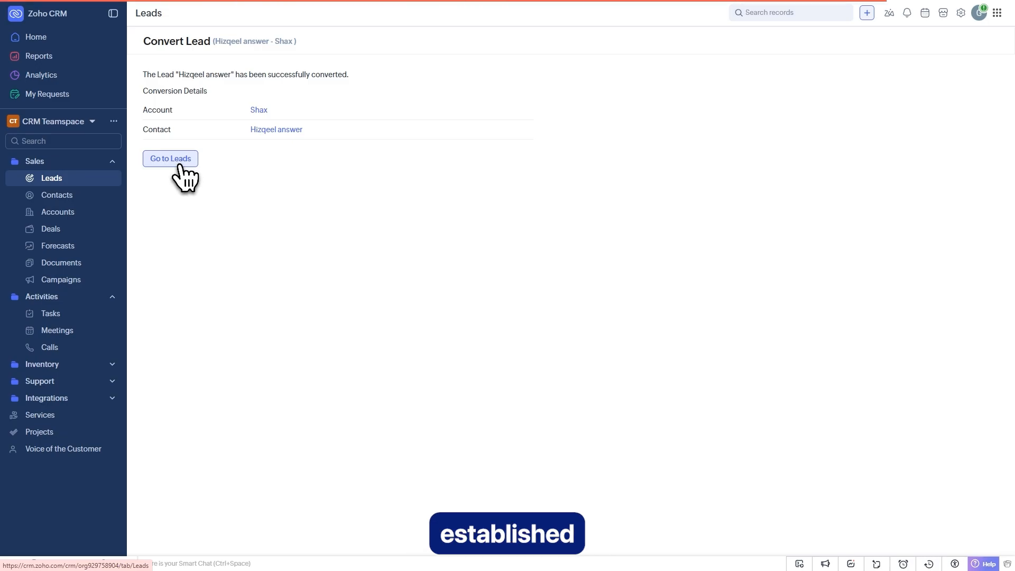
left_click(180, 163)
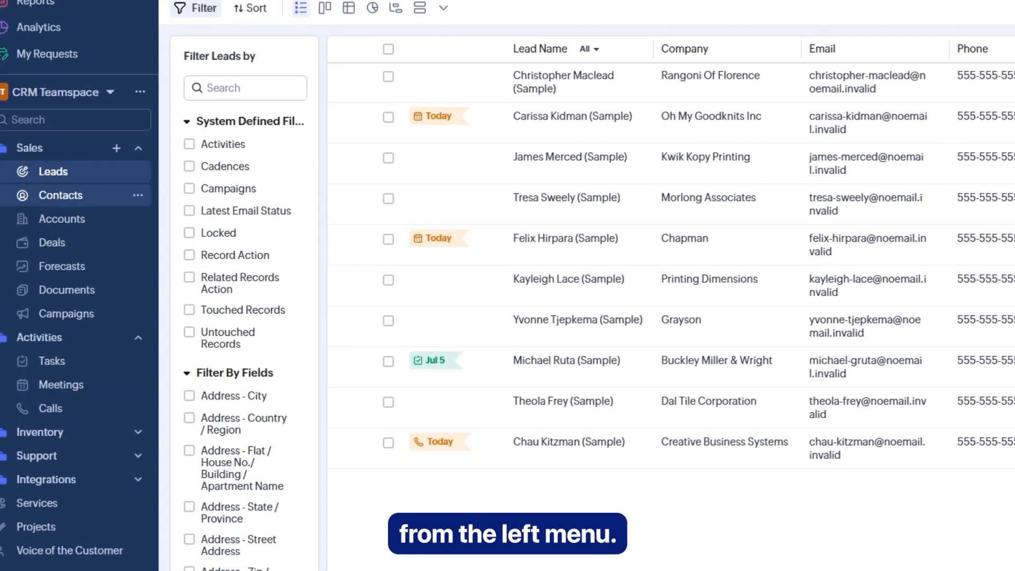
- Show the 11 contacts, including converted Shax, and open a blank Create Contact form
left_click(59, 195)
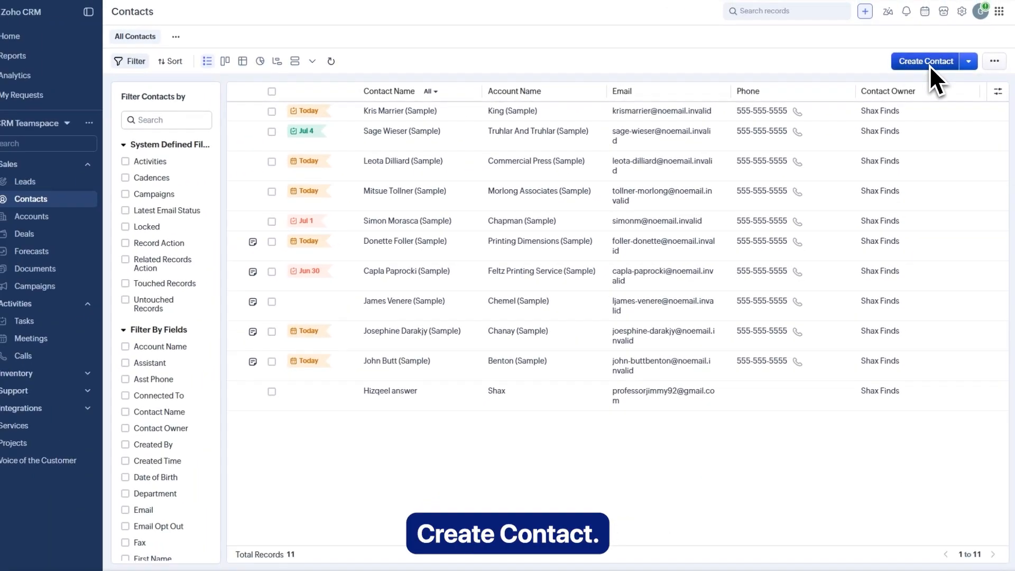
left_click(931, 66)
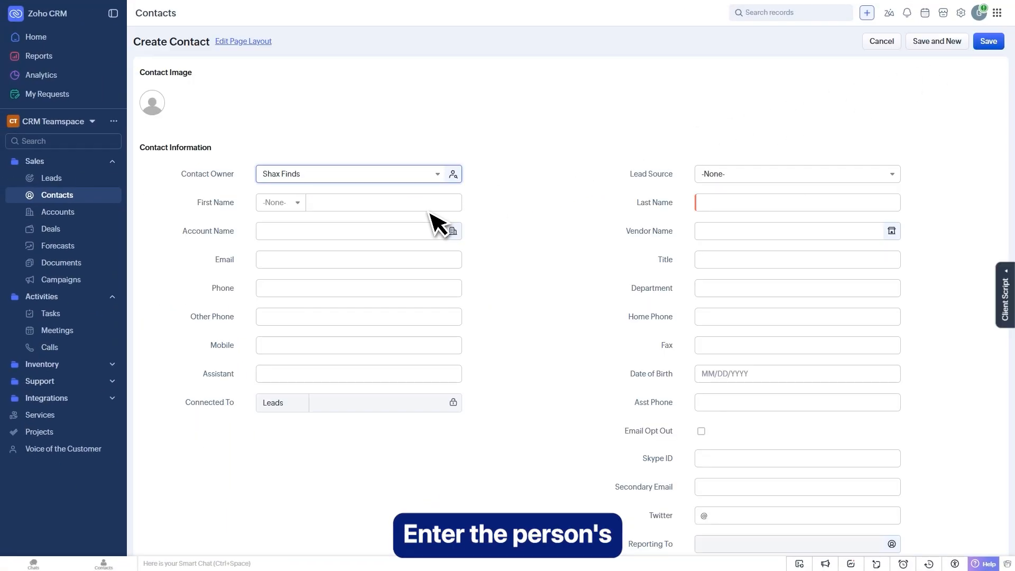
- Fill in the contact's name and e-mail with Online Store as lead source, and save
left_click(351, 205)
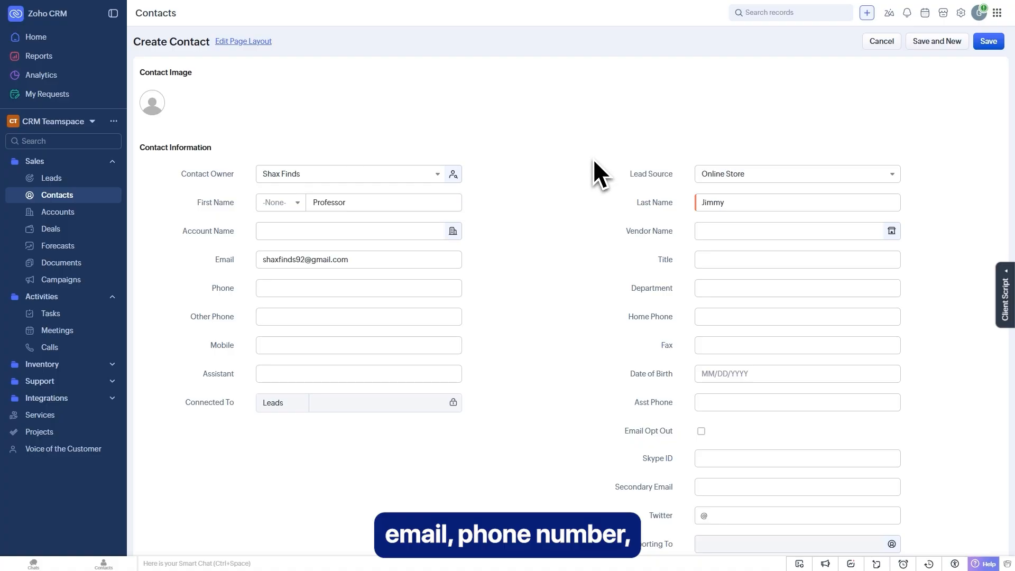
scroll(590, 158, "down", 4)
scroll(592, 157, "down", 4)
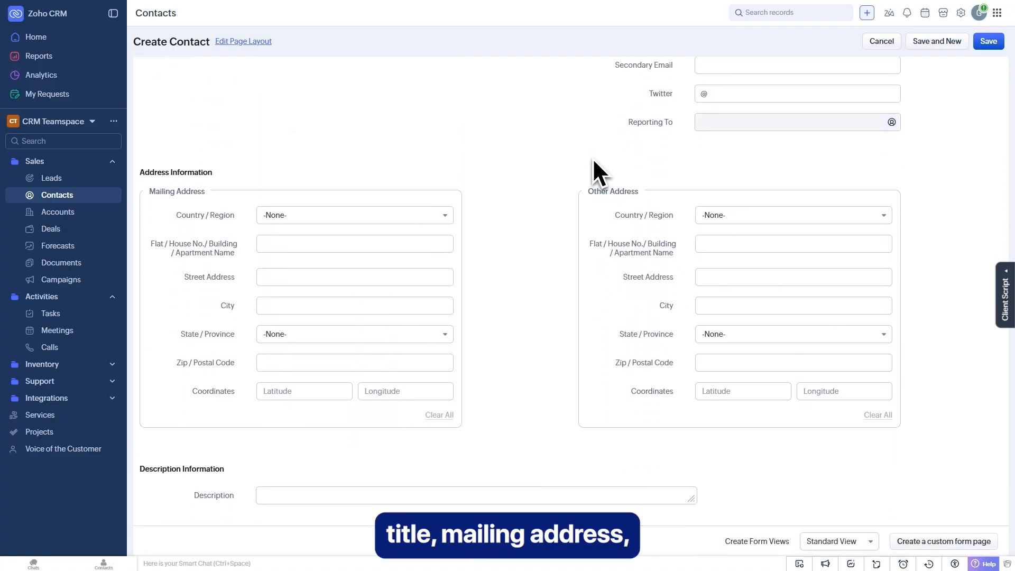
scroll(592, 157, "up", 8)
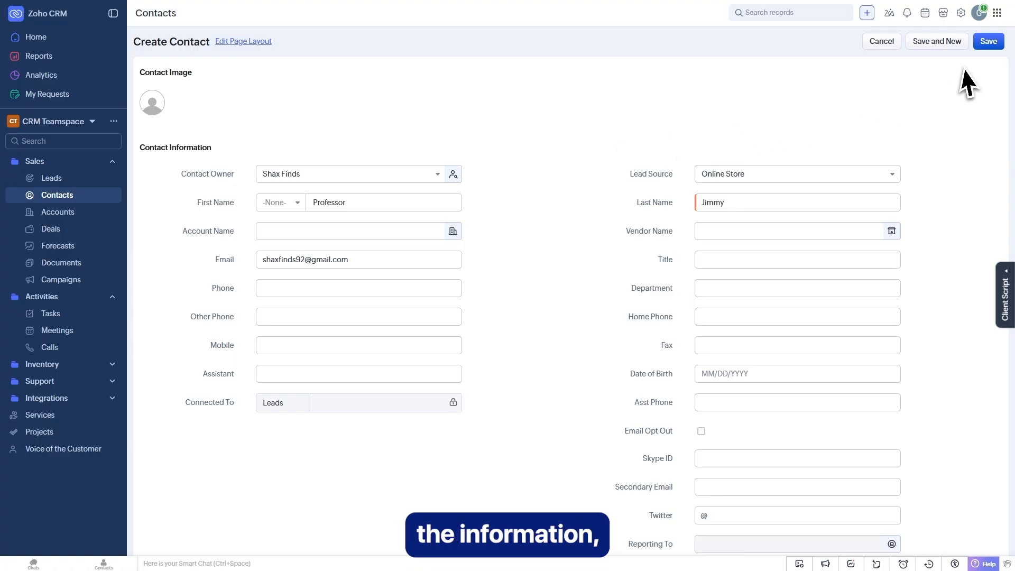
left_click(989, 42)
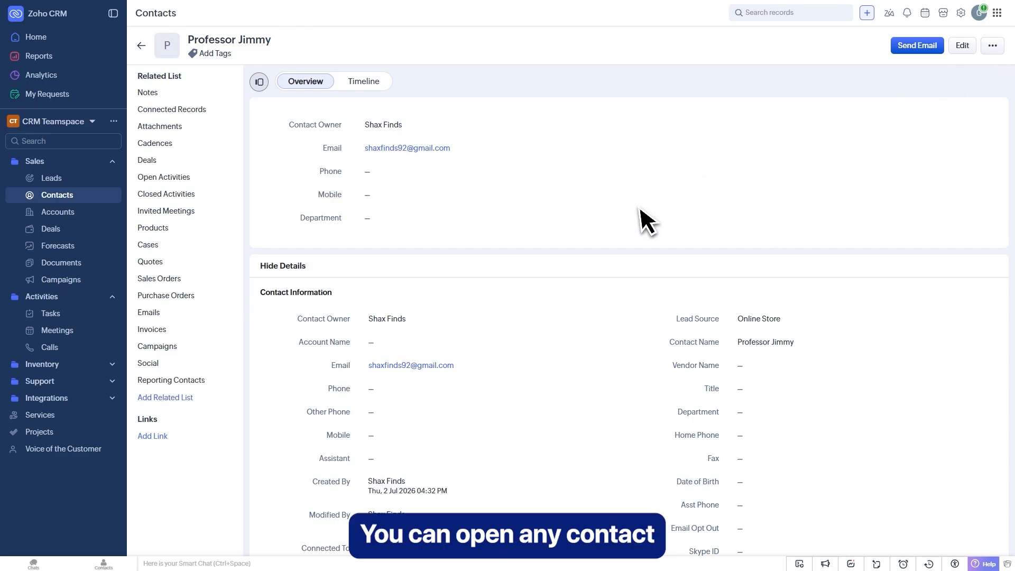
scroll(649, 217, "down", 9)
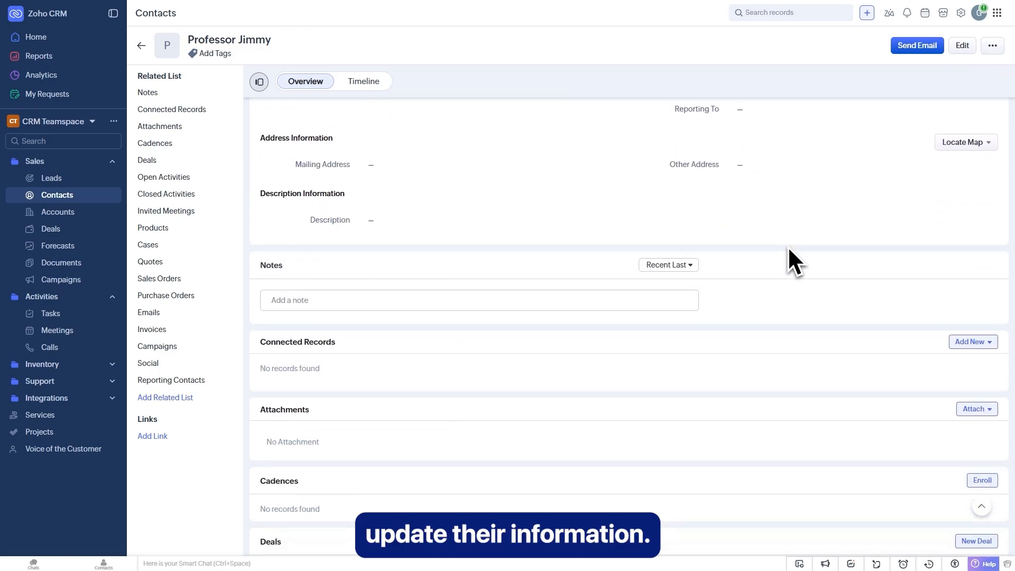
scroll(788, 246, "down", 8)
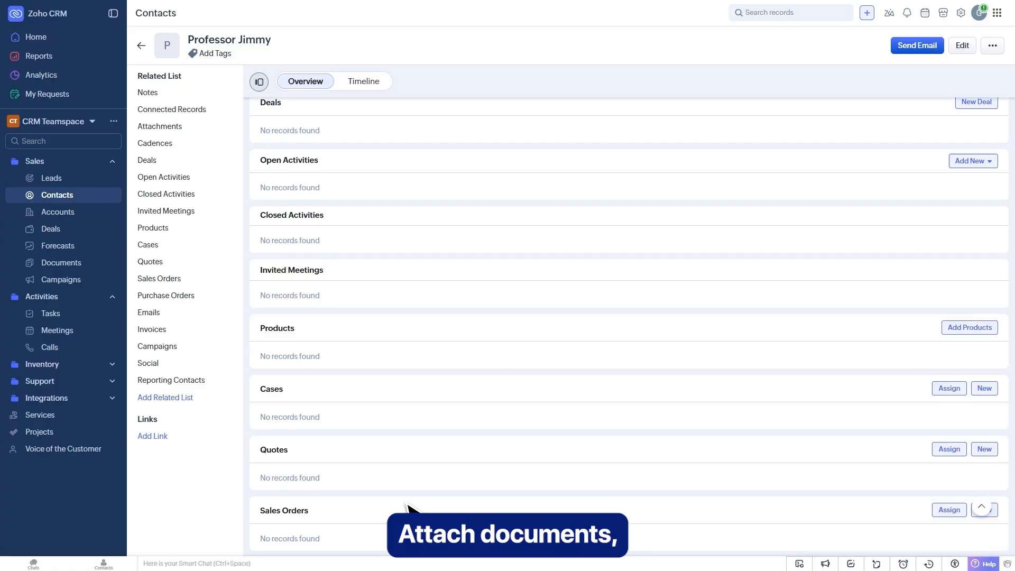
scroll(408, 506, "up", 15)
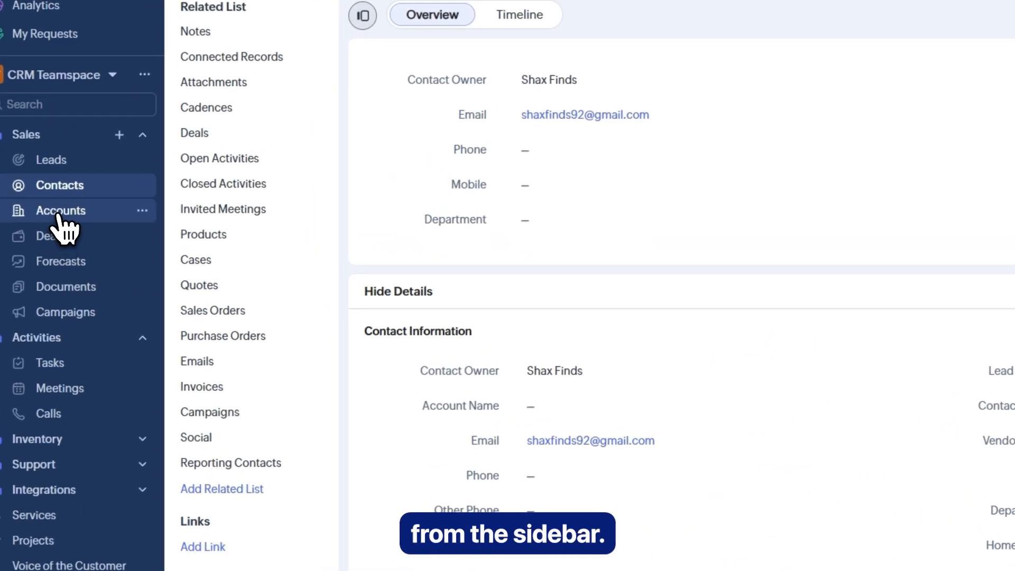
- Start a new account and fill in its name, site Shaxfinds.com, type Analyst, annual revenue 100000
left_click(59, 214)
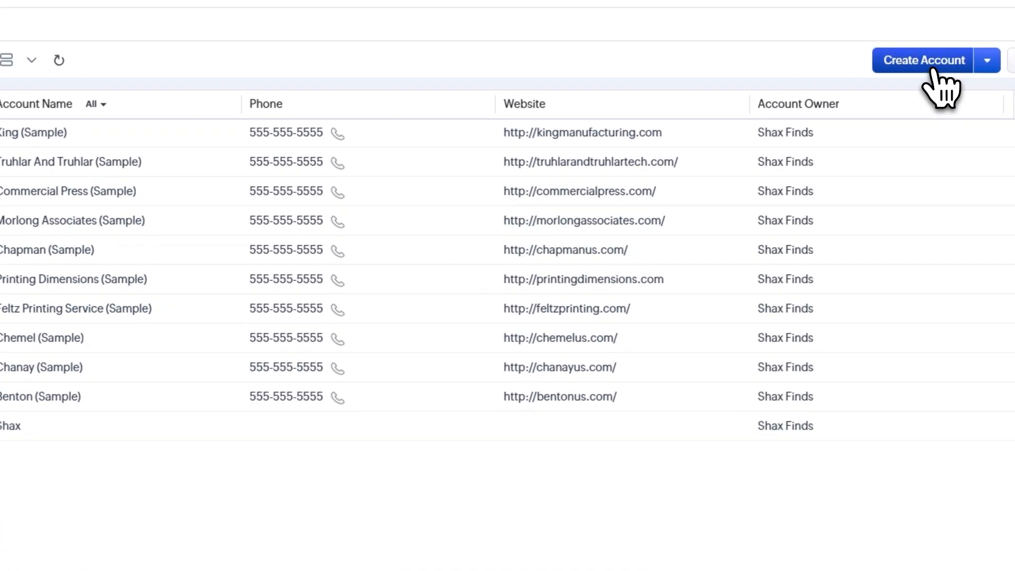
left_click(934, 71)
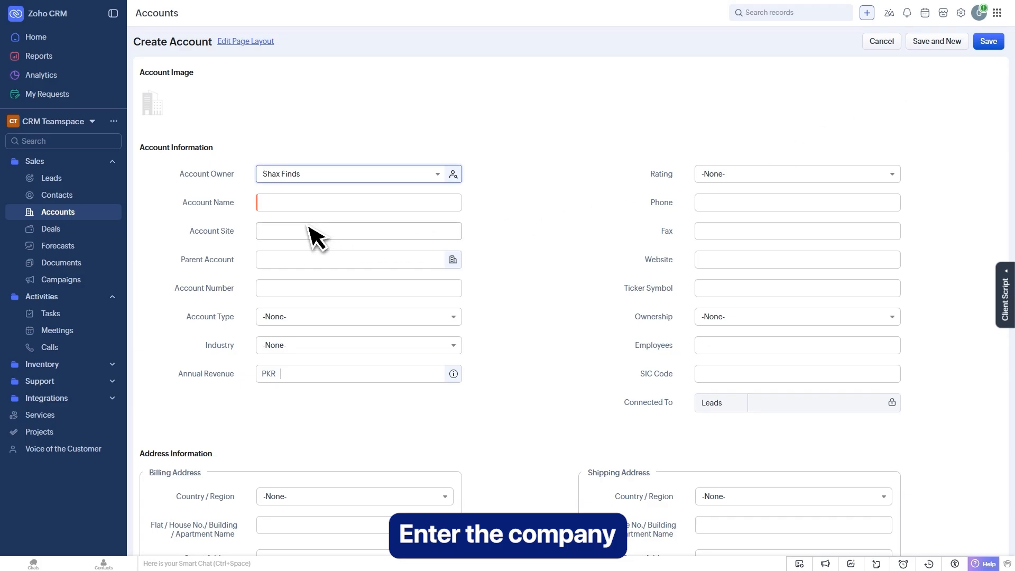
left_click(279, 206)
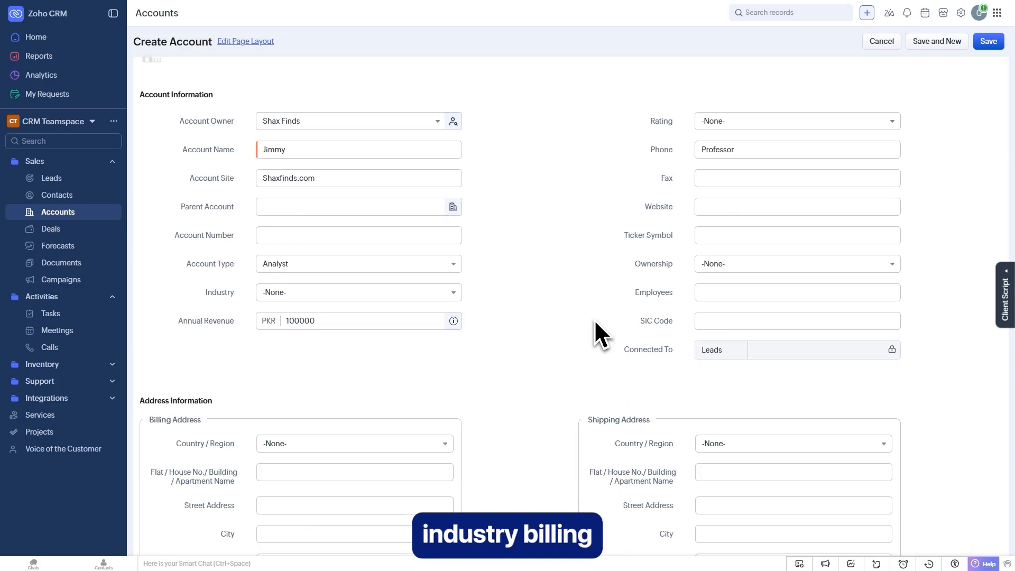
scroll(596, 333, "down", 3)
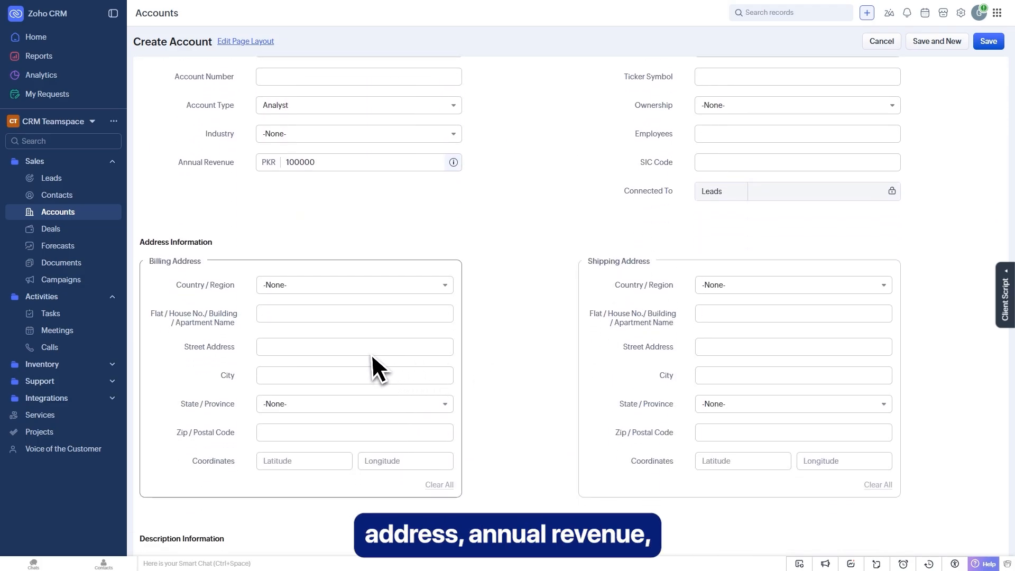
scroll(569, 346, "down", 2)
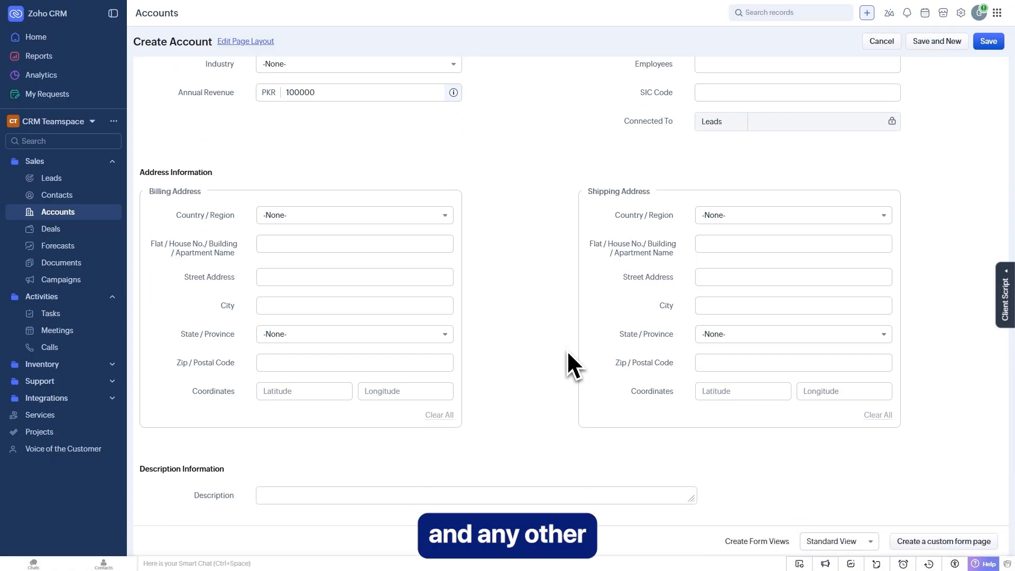
scroll(566, 359, "up", 3)
scroll(569, 382, "up", 2)
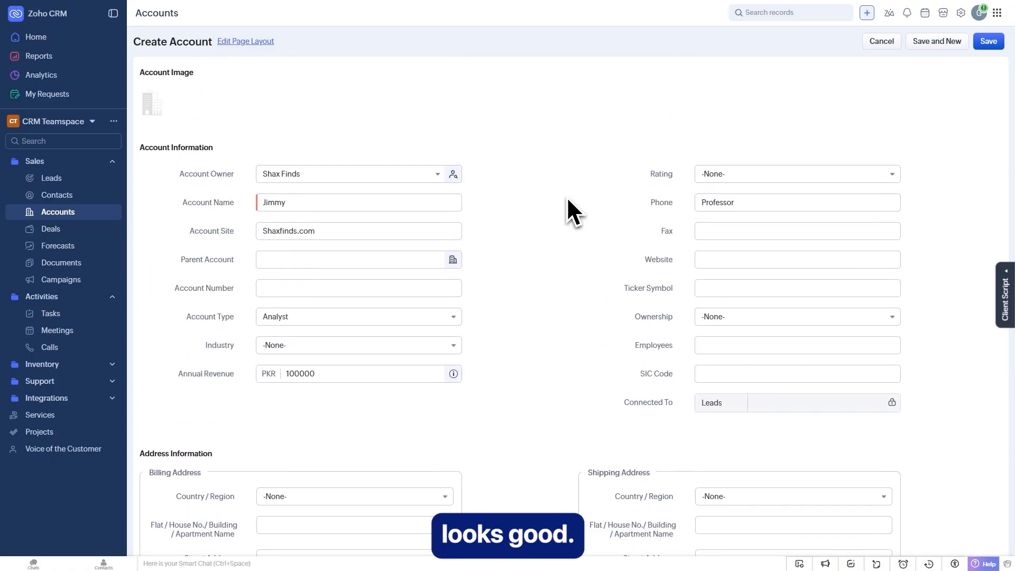
left_click(989, 42)
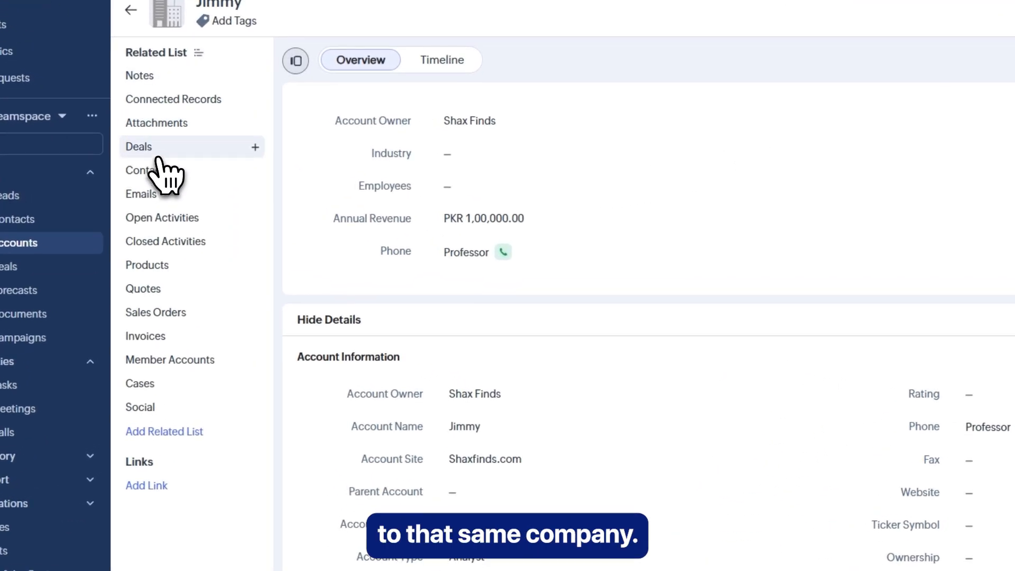
left_click(155, 176)
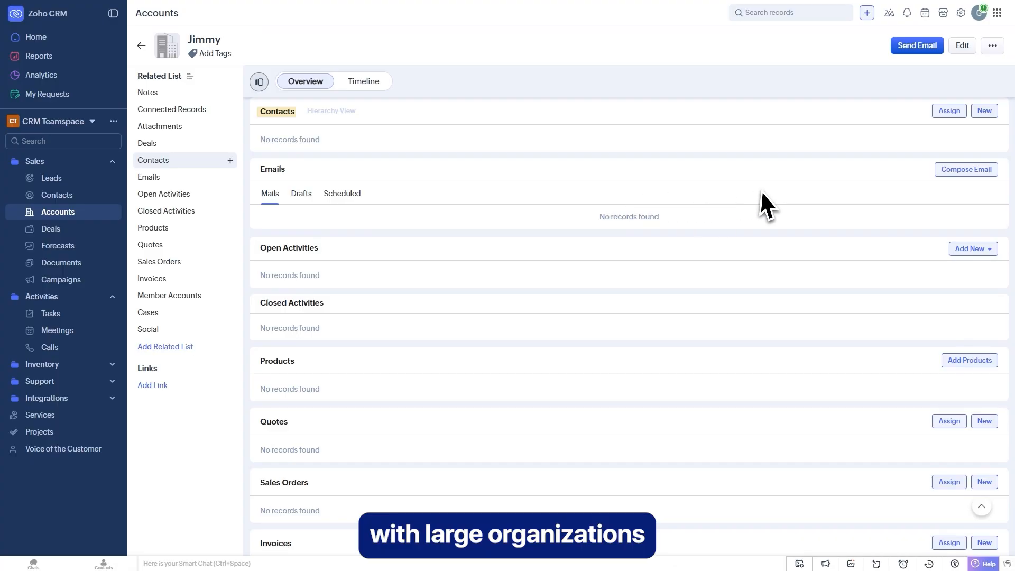
scroll(767, 193, "down", 5)
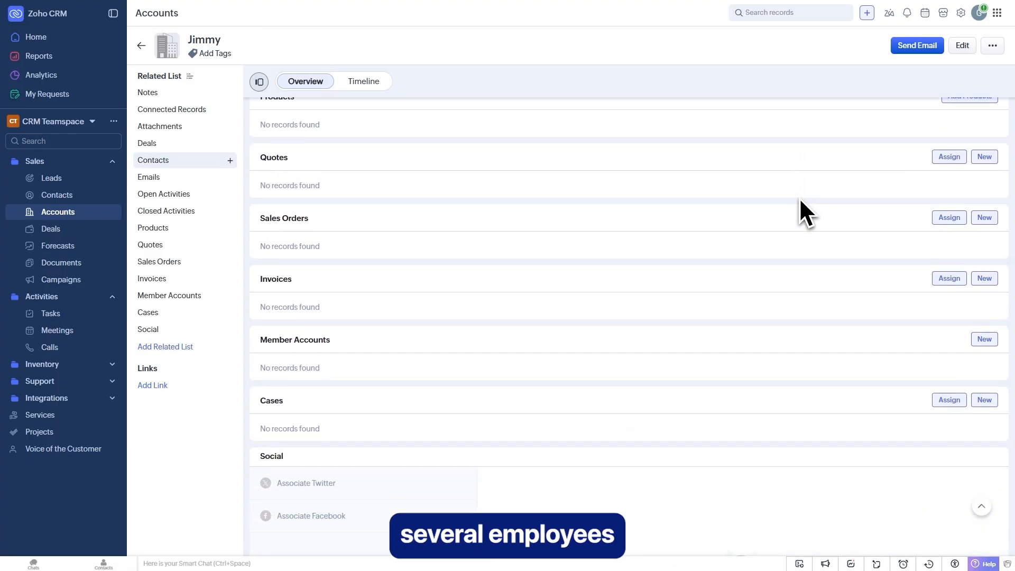
scroll(800, 198, "down", 5)
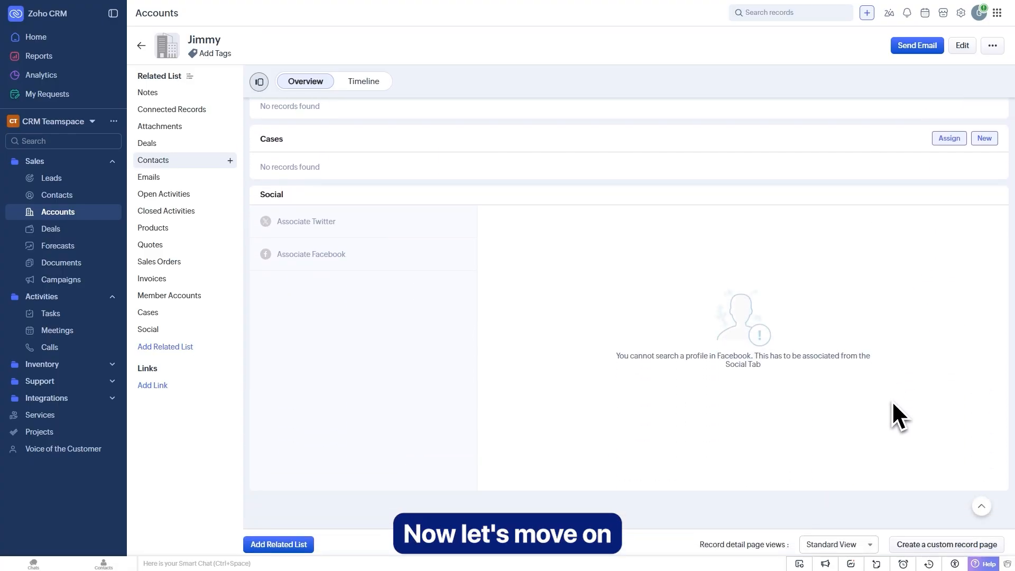
scroll(685, 417, "up", 10)
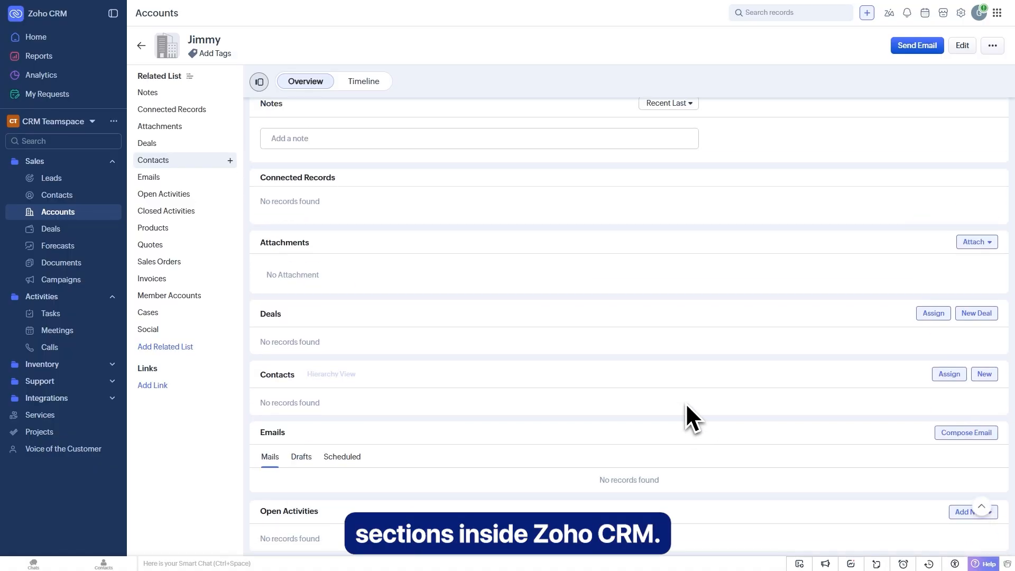
scroll(686, 405, "up", 6)
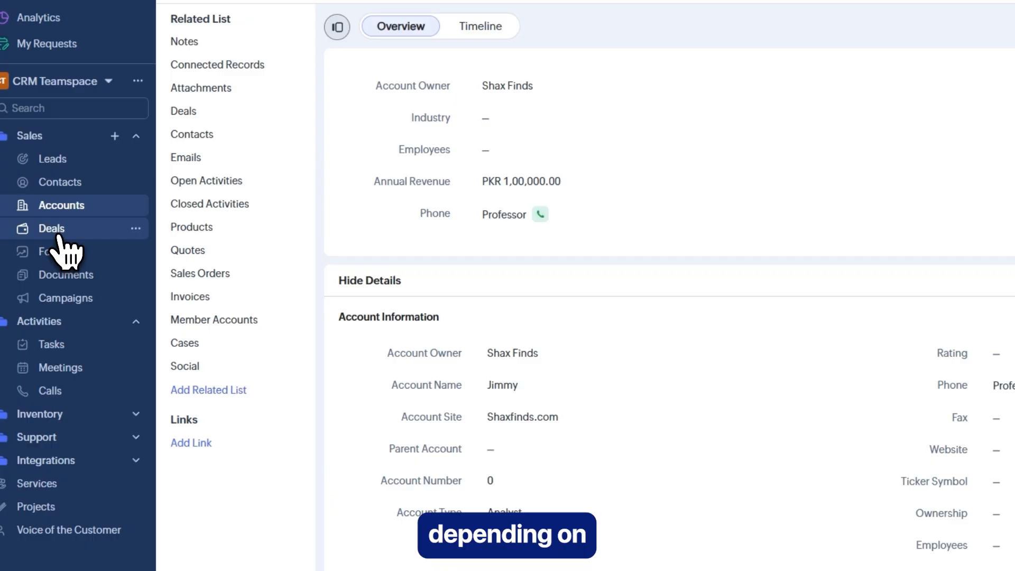
- Save a new deal 'Shax Deal' for King (Sample), PKR 100000, closing 07/03/2026, stage Qualification
left_click(55, 231)
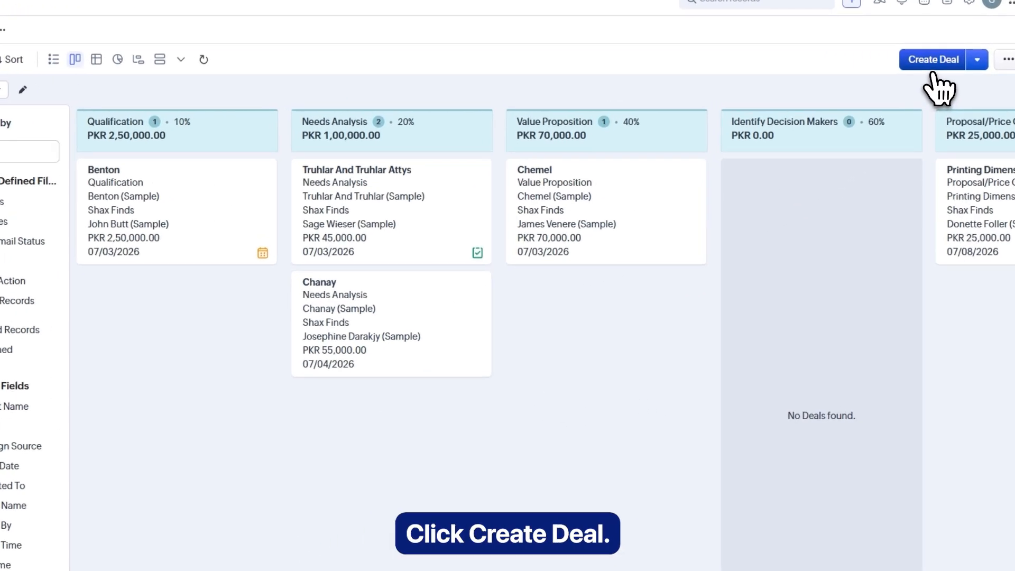
left_click(933, 61)
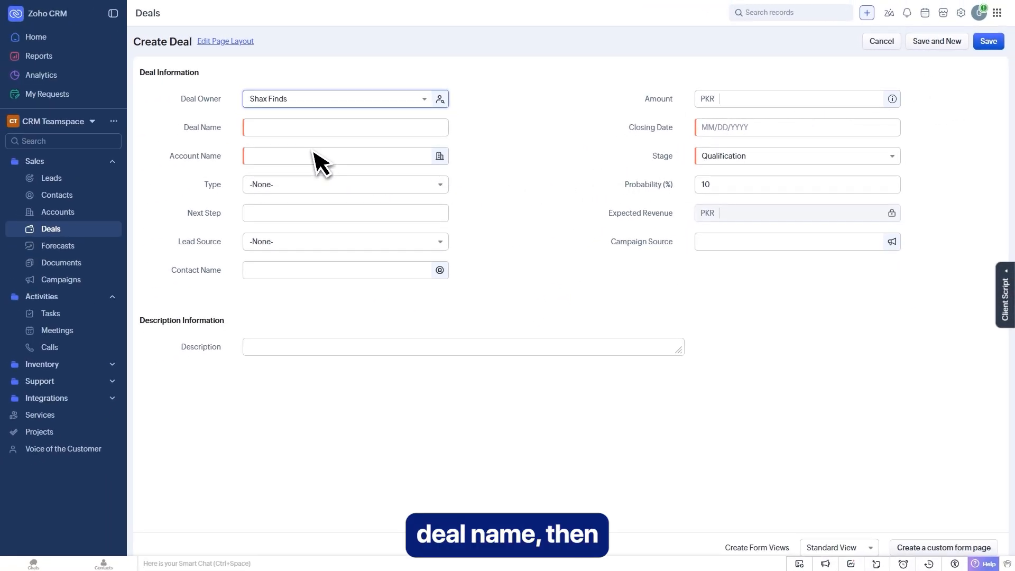
left_click(288, 128)
type("Shax Deal")
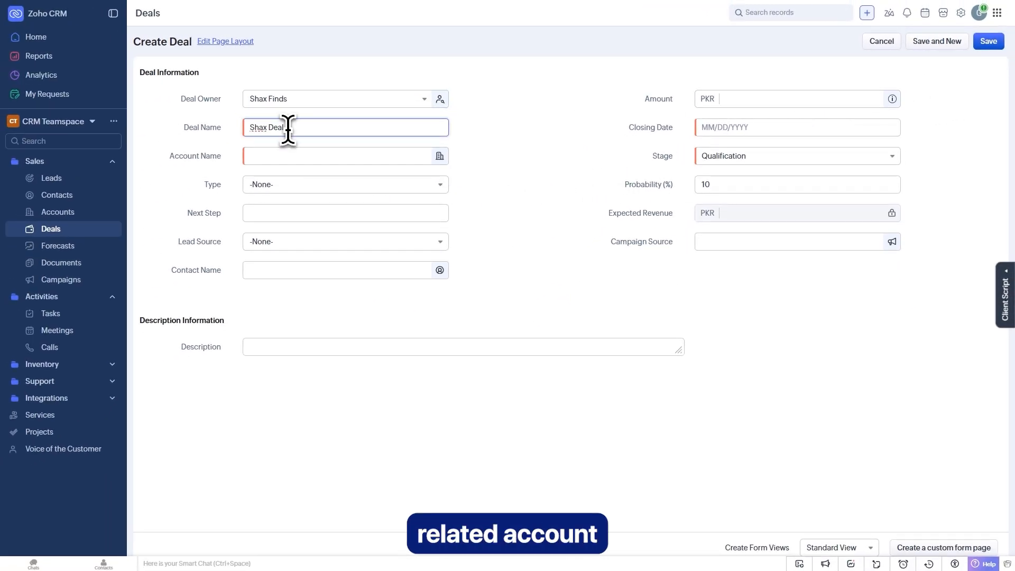
left_click(322, 157)
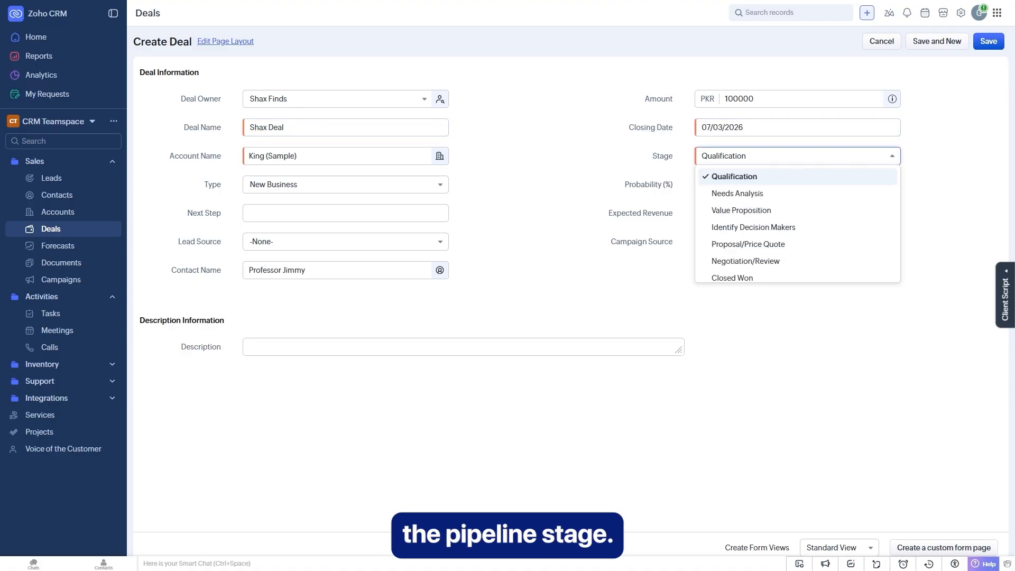
left_click(771, 178)
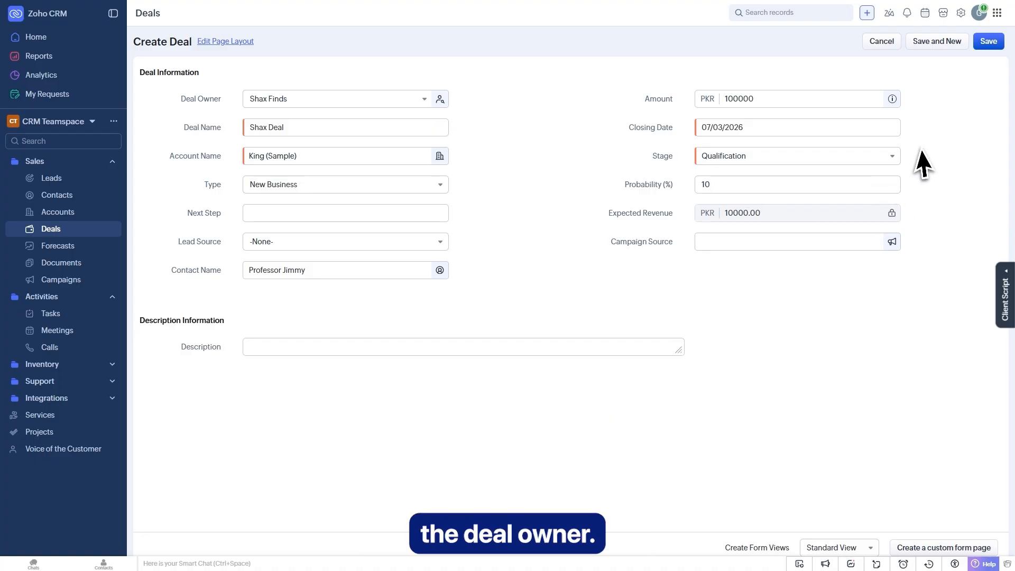
left_click(989, 43)
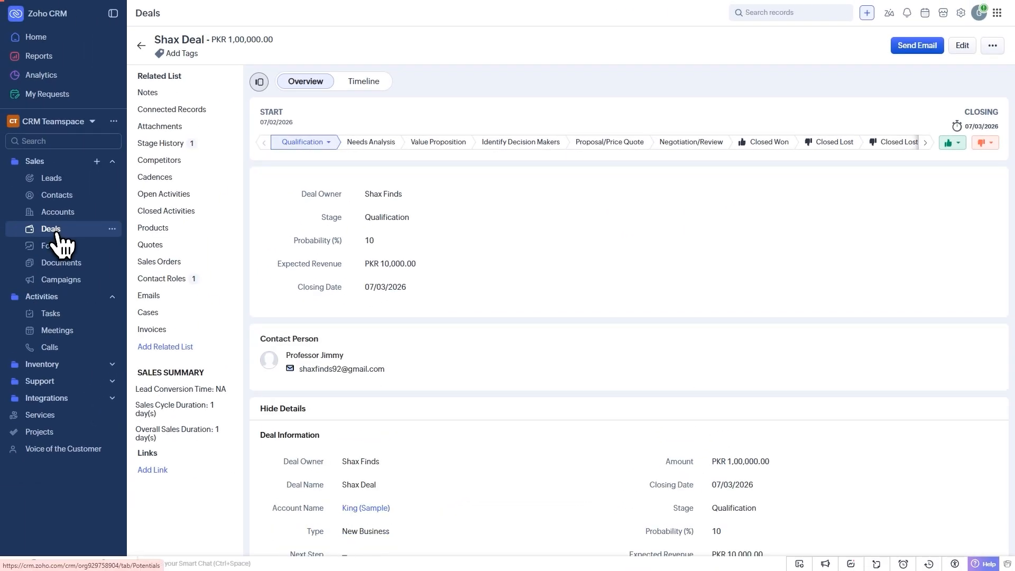
- Drag the Shax Deal card through the pipeline into Closed Won, confirm it, and open its record
left_click(58, 236)
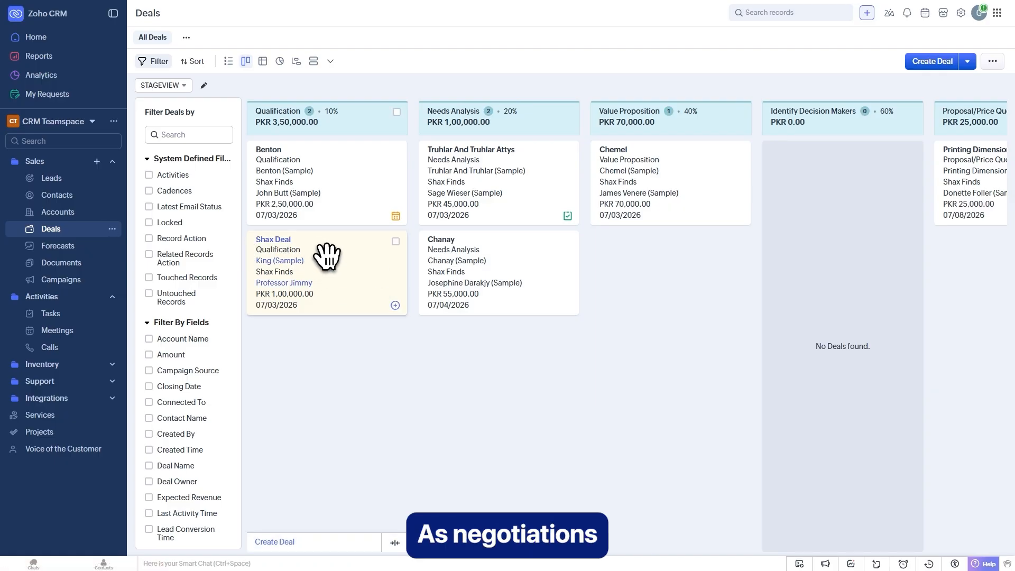
left_click_drag(325, 267, 500, 344)
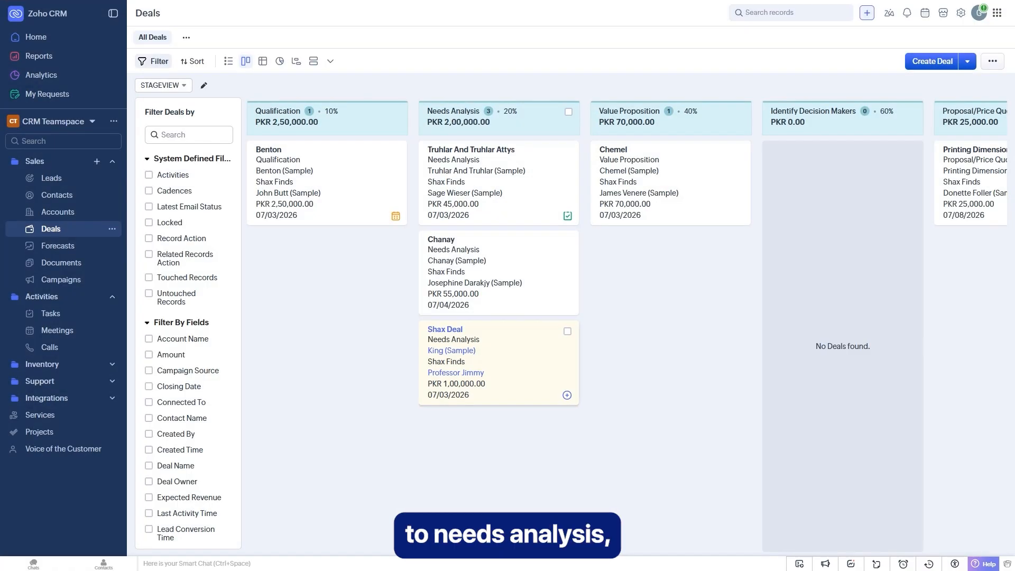
left_click_drag(507, 350, 673, 286)
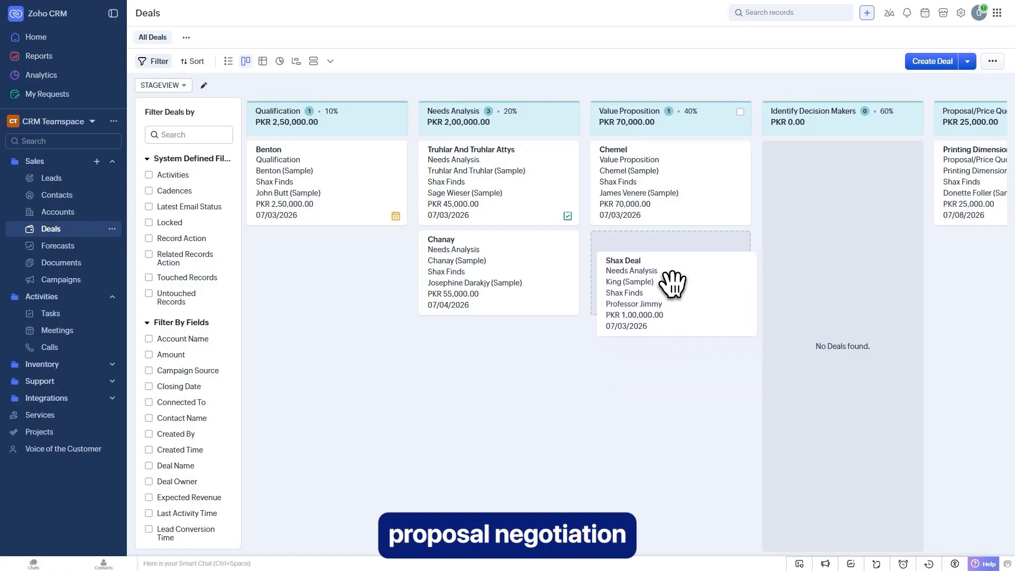
left_click_drag(674, 286, 672, 279)
left_click_drag(669, 280, 839, 207)
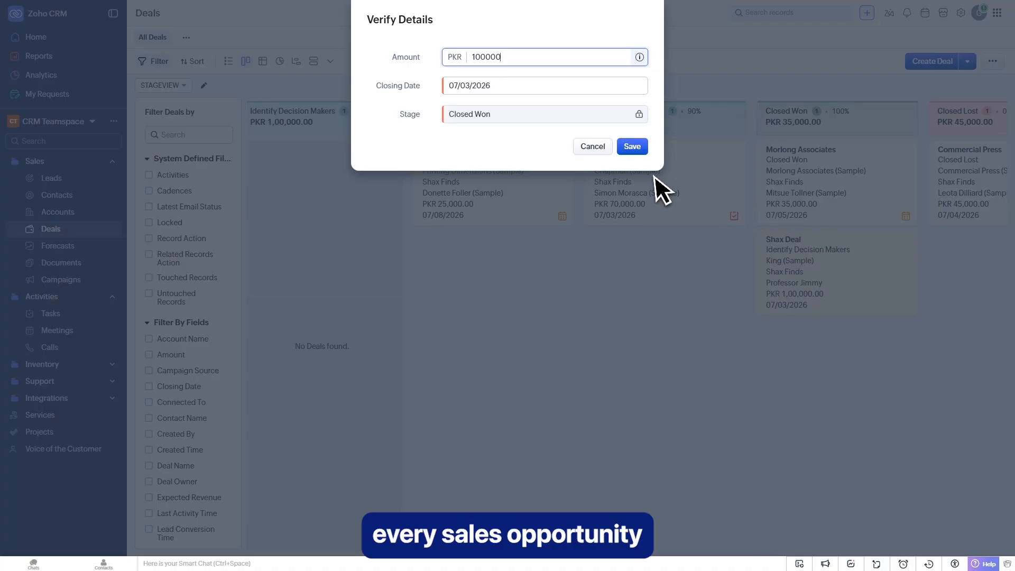
left_click(635, 149)
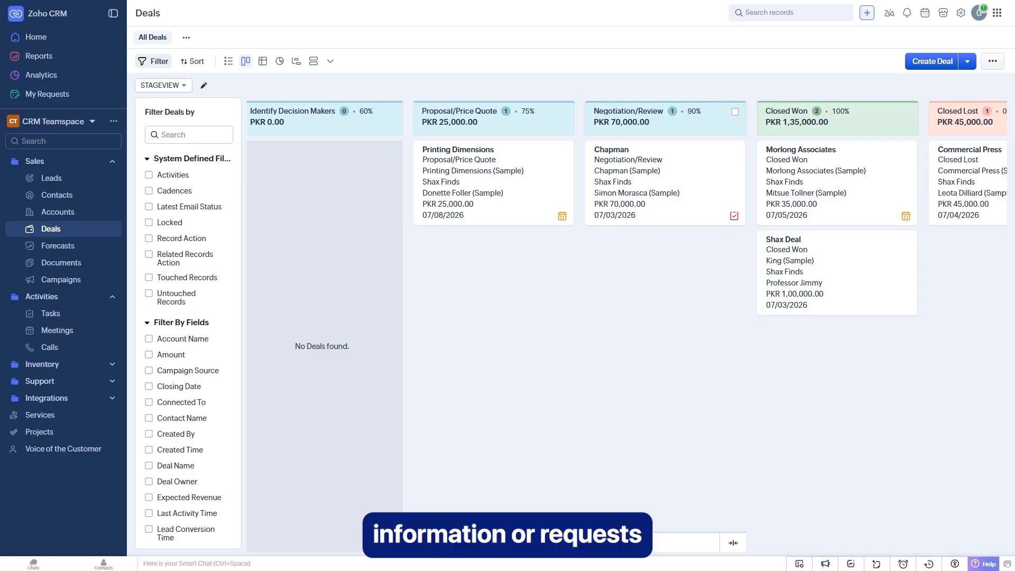
left_click(785, 241)
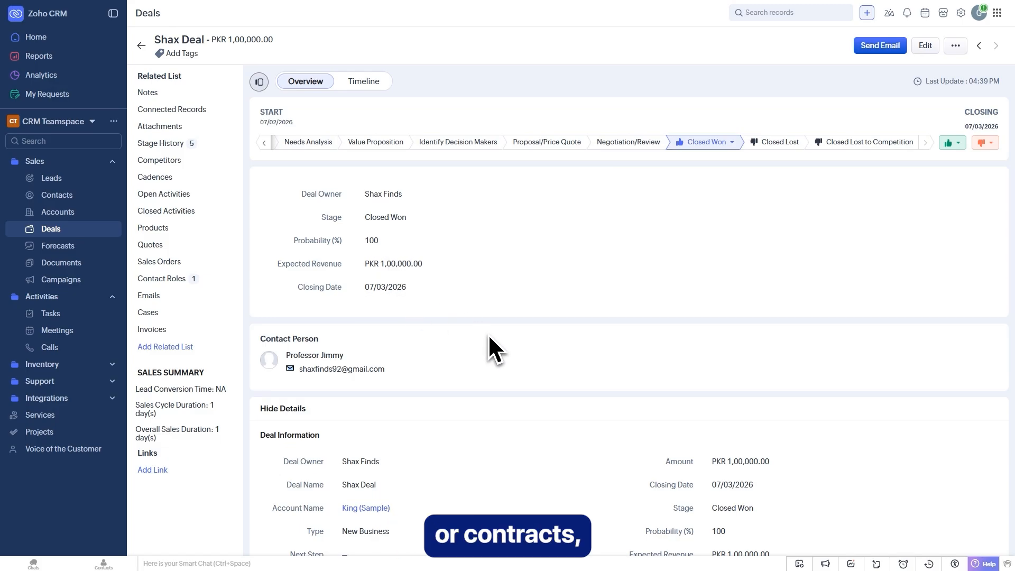
scroll(489, 344, "down", 1)
scroll(652, 471, "down", 1)
scroll(578, 476, "up", 3)
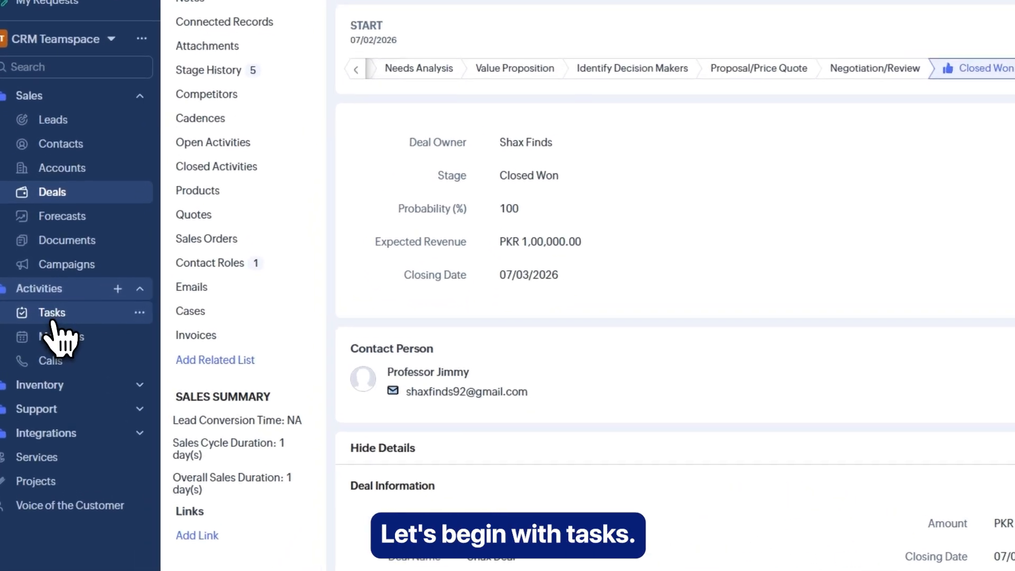
- Start a new task titled 'Follow up with customer' due 07/03/2026
left_click(53, 320)
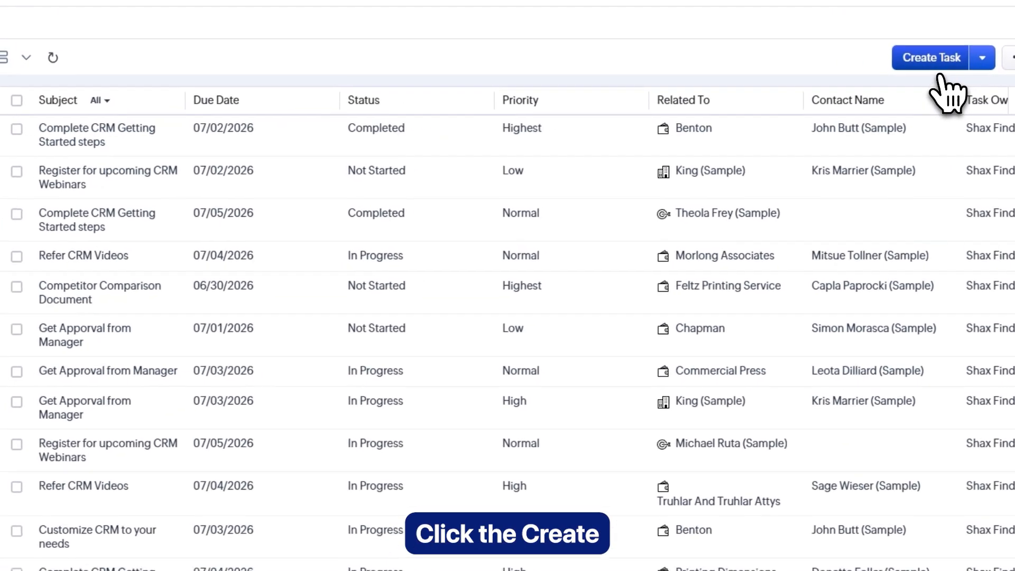
left_click(941, 65)
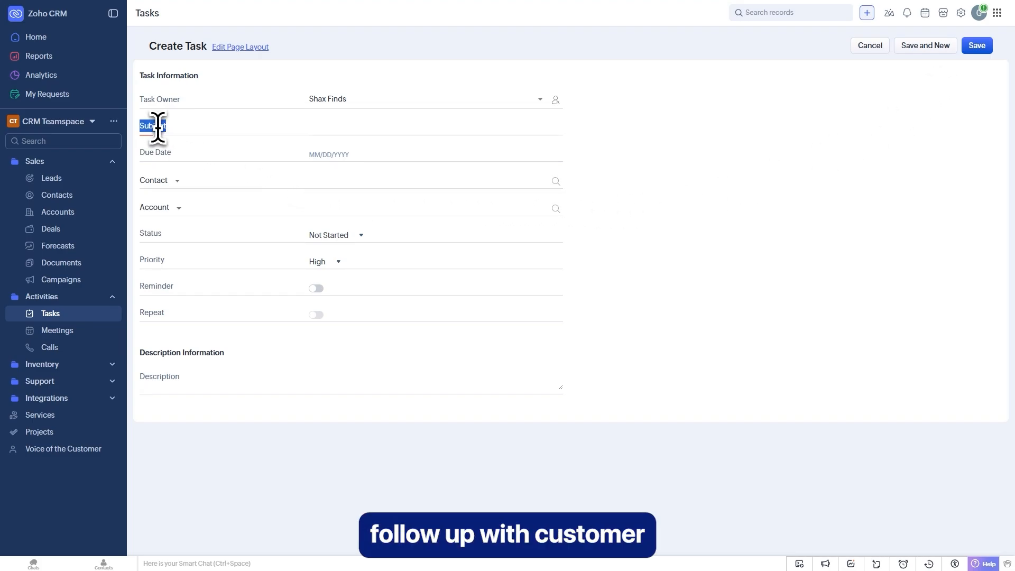
left_click(318, 128)
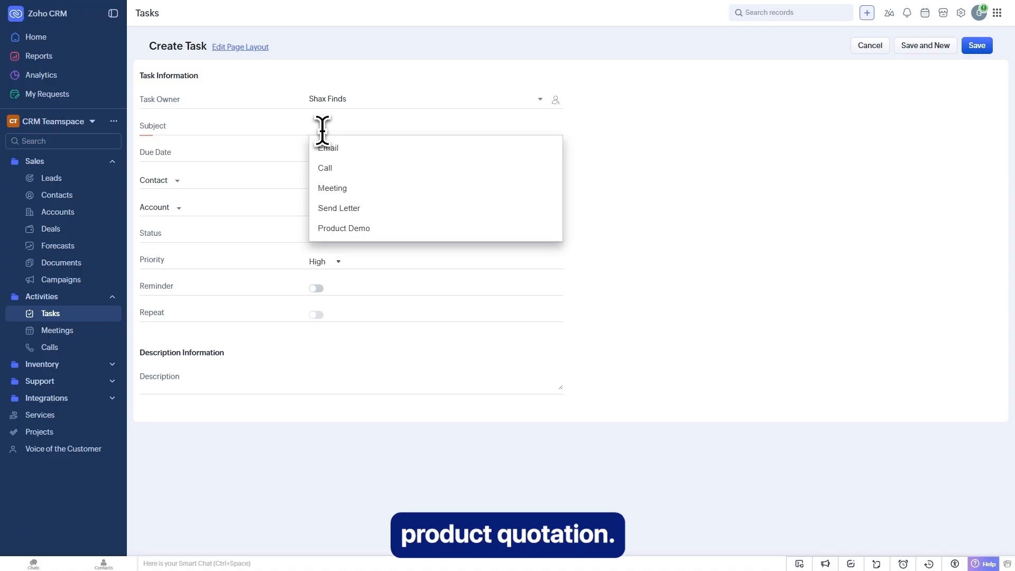
type("Follow up with customer")
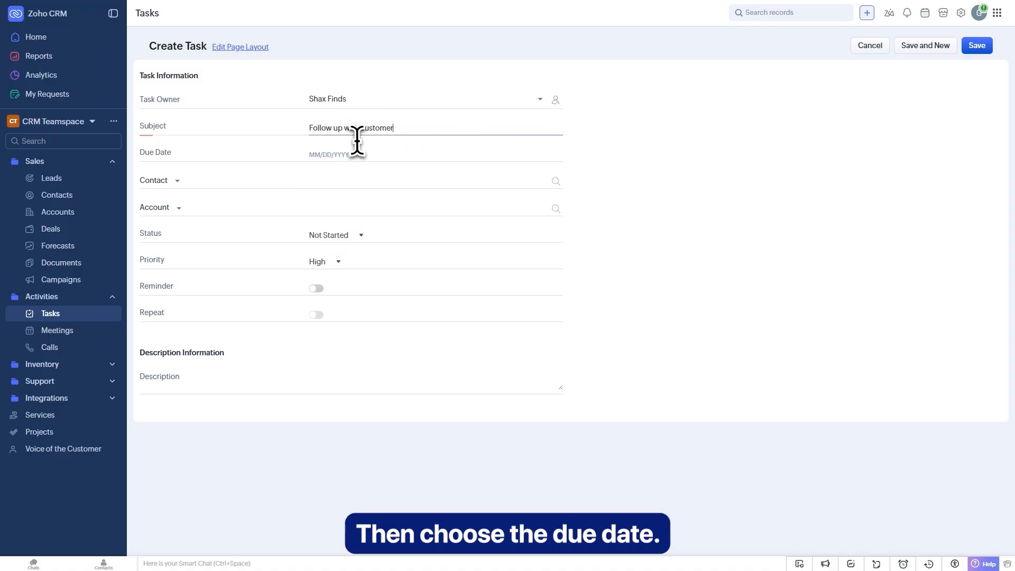
left_click(342, 154)
left_click(406, 205)
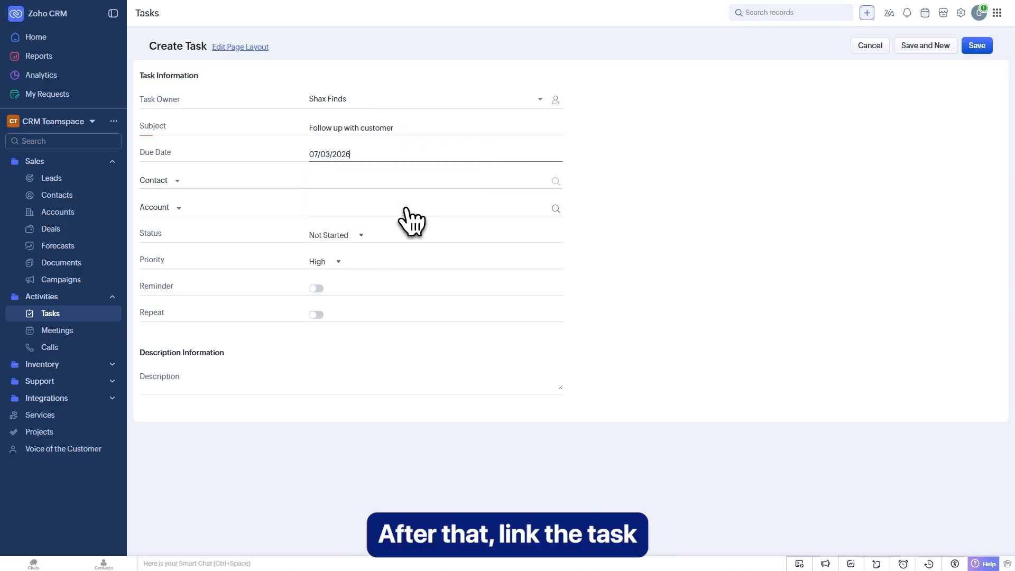
- Link the task to the deal's contact, set status In Progress, keep priority High, and save
left_click(325, 184)
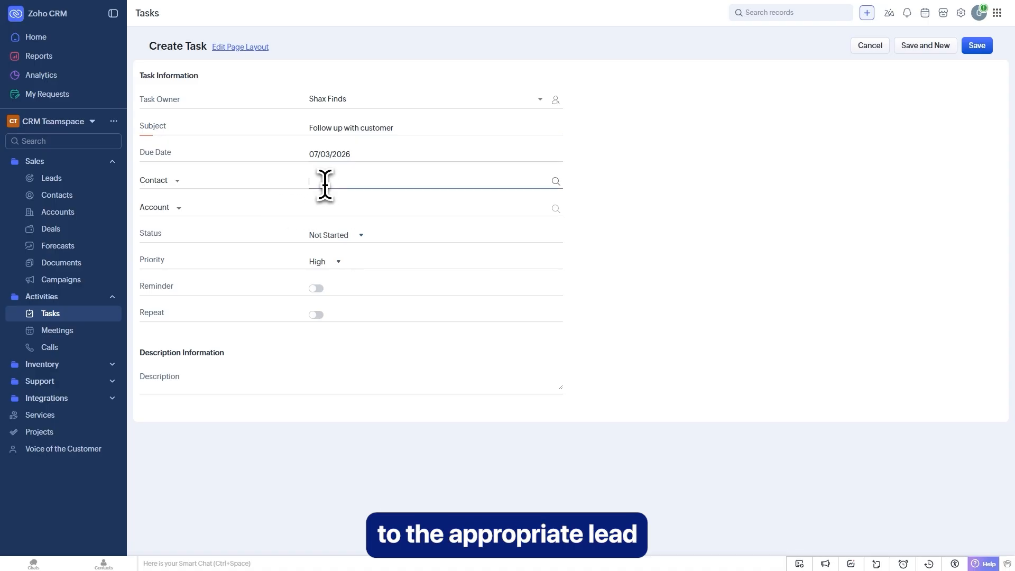
scroll(355, 220, "down", 4)
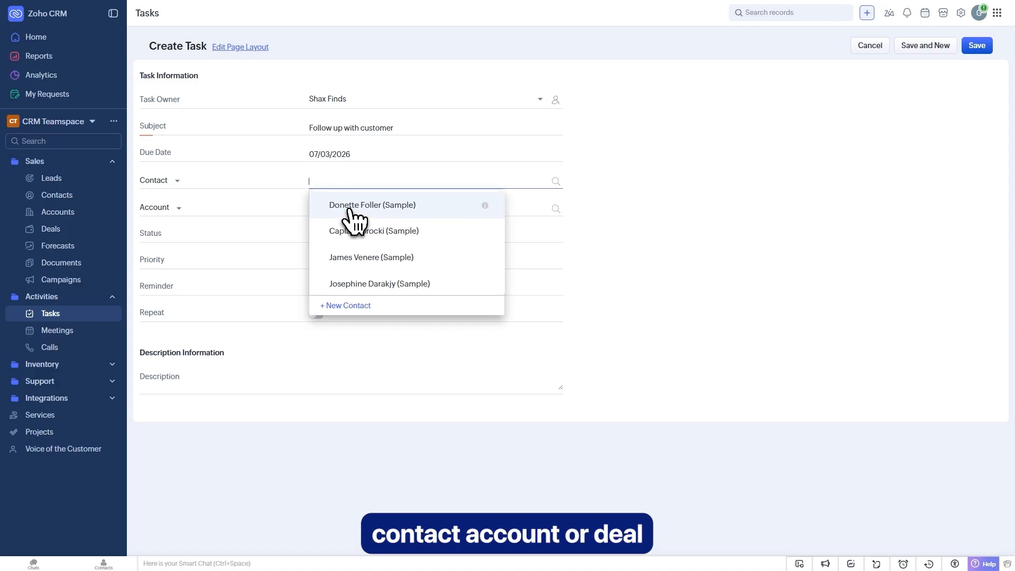
left_click(370, 255)
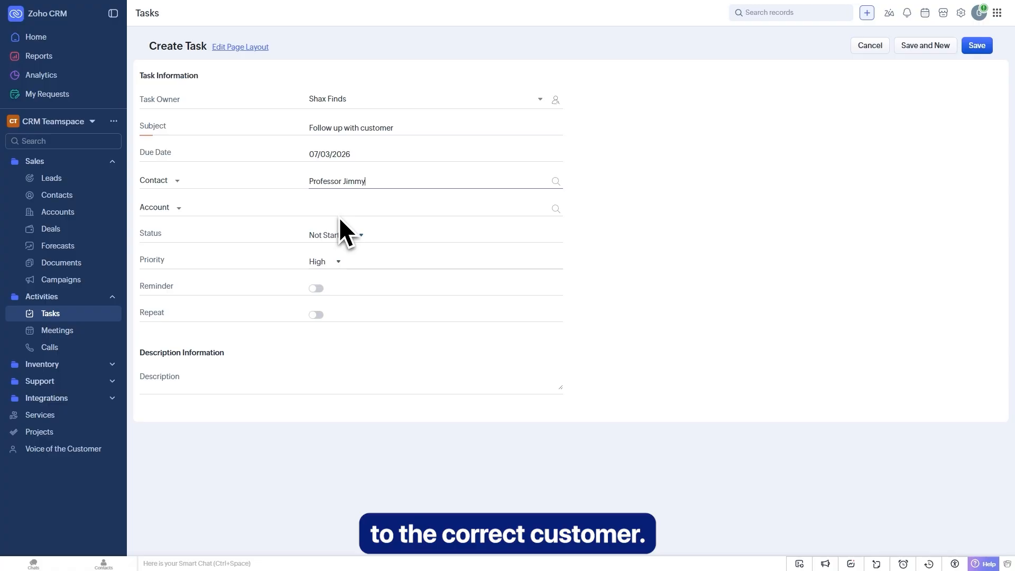
left_click(343, 241)
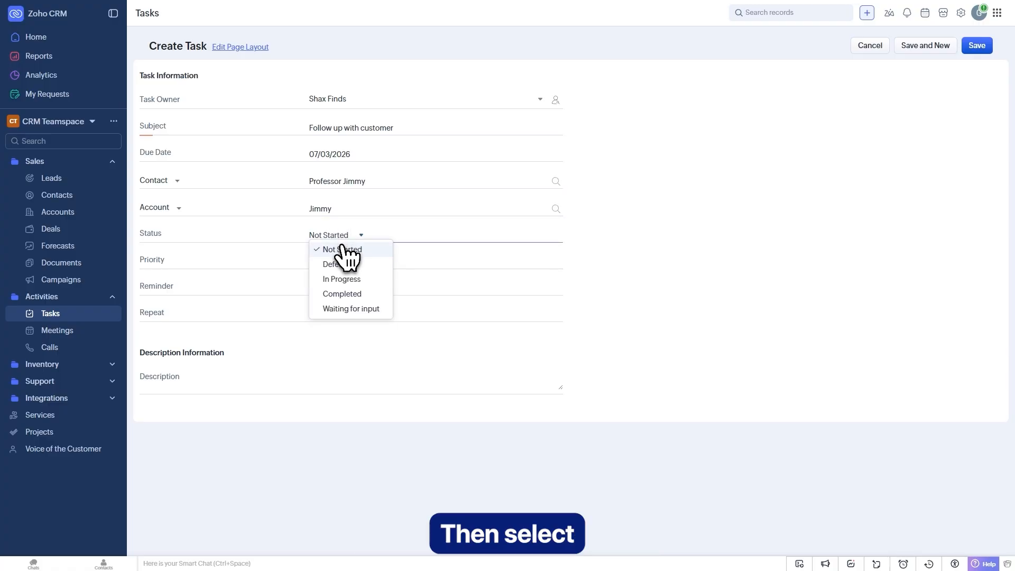
left_click(358, 280)
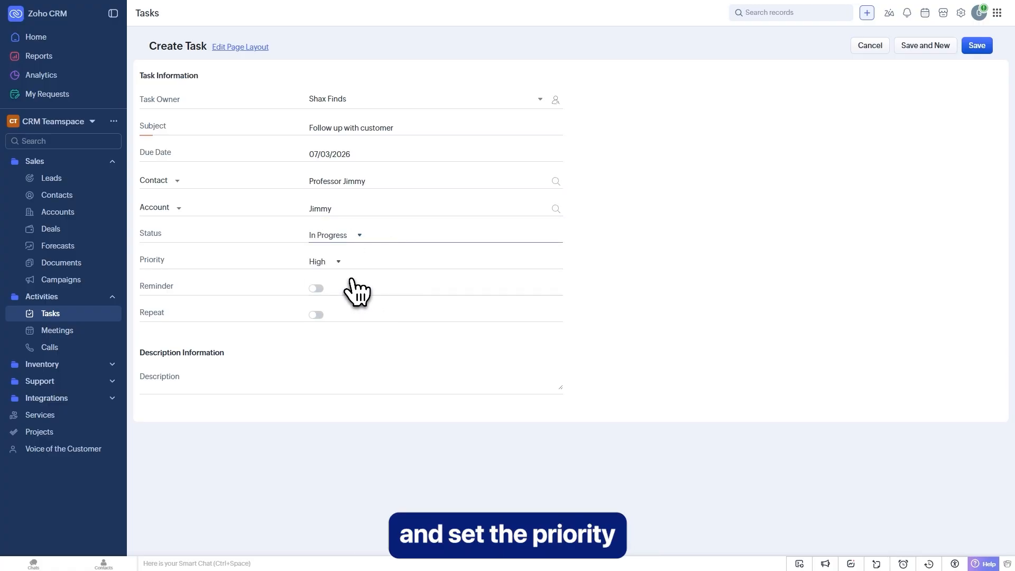
left_click(337, 275)
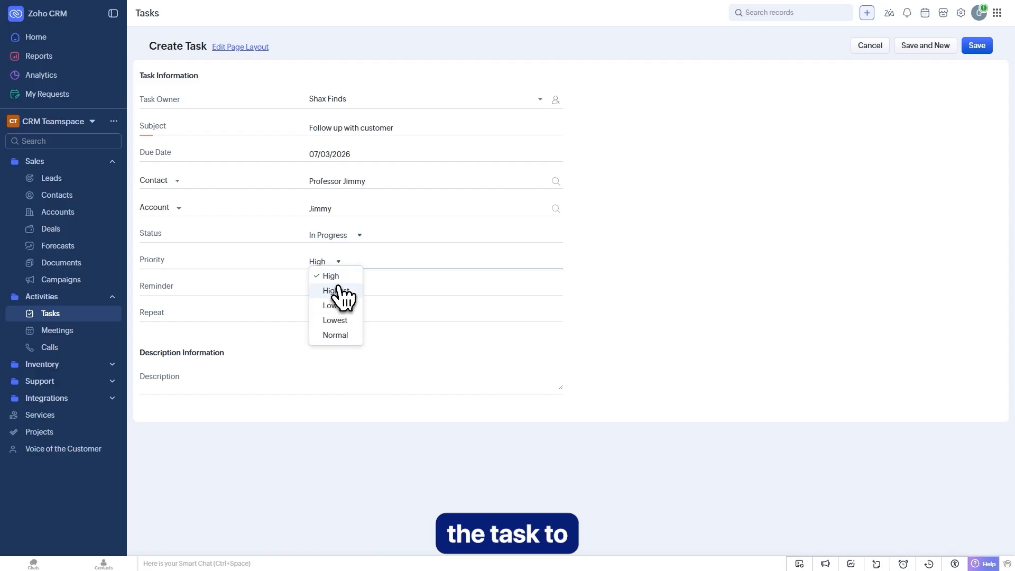
left_click(338, 275)
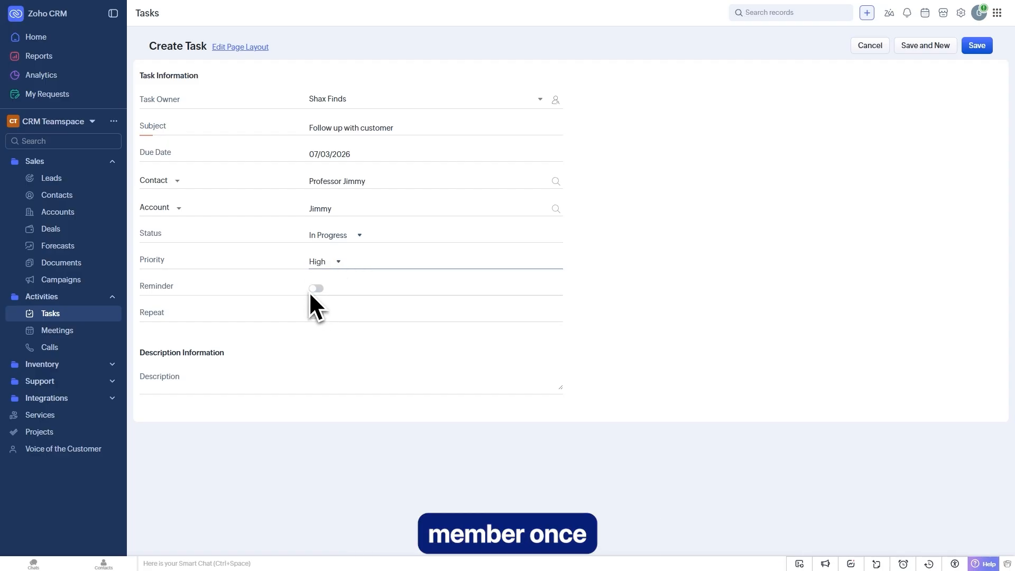
left_click(980, 49)
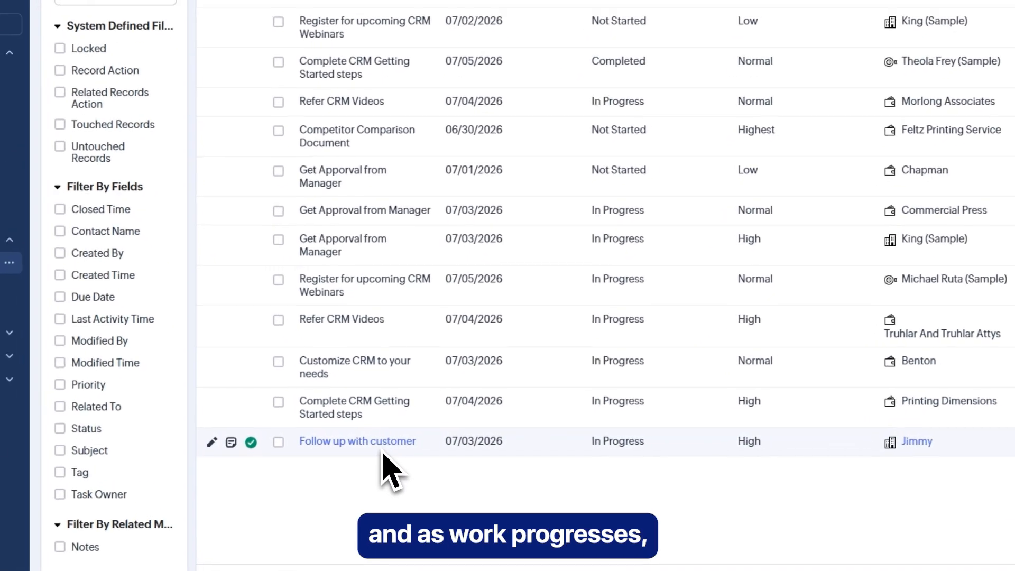
left_click(393, 445)
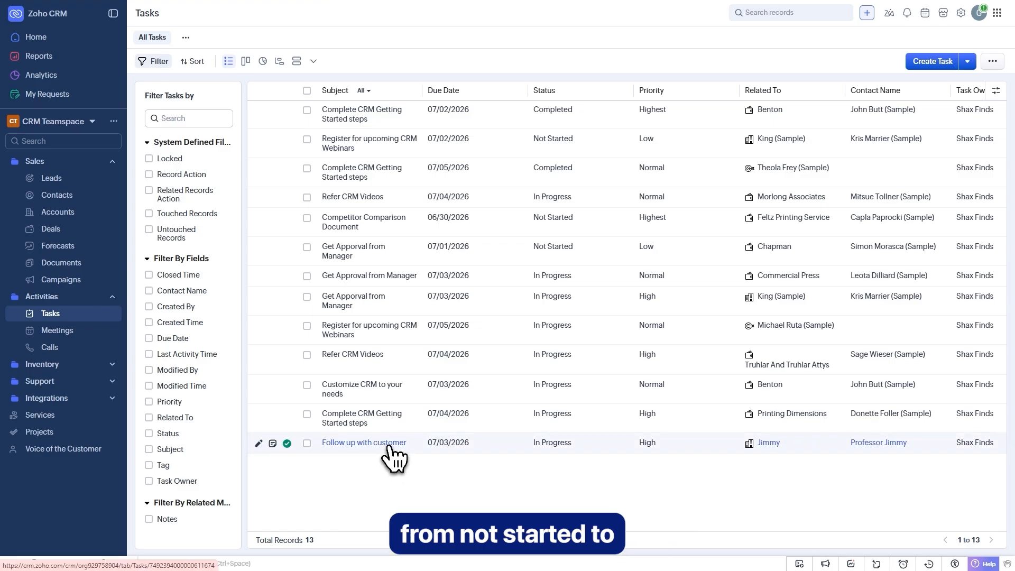
left_click(279, 180)
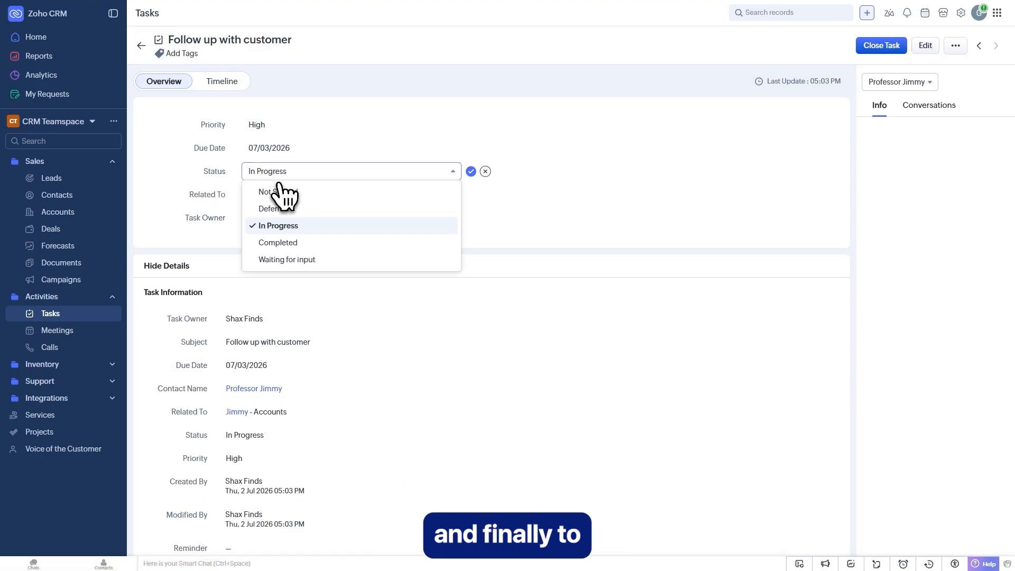
left_click(293, 240)
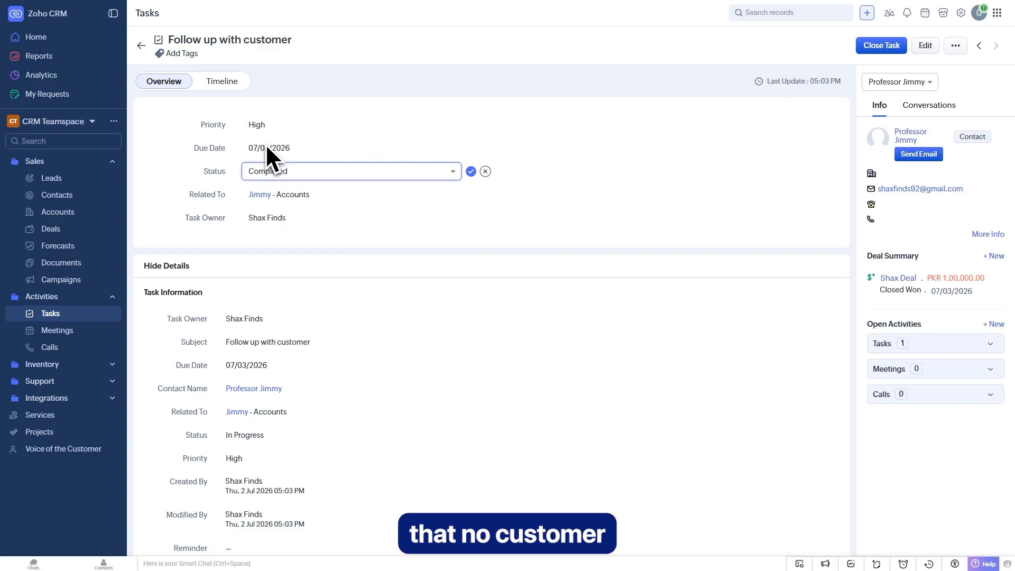
left_click(60, 316)
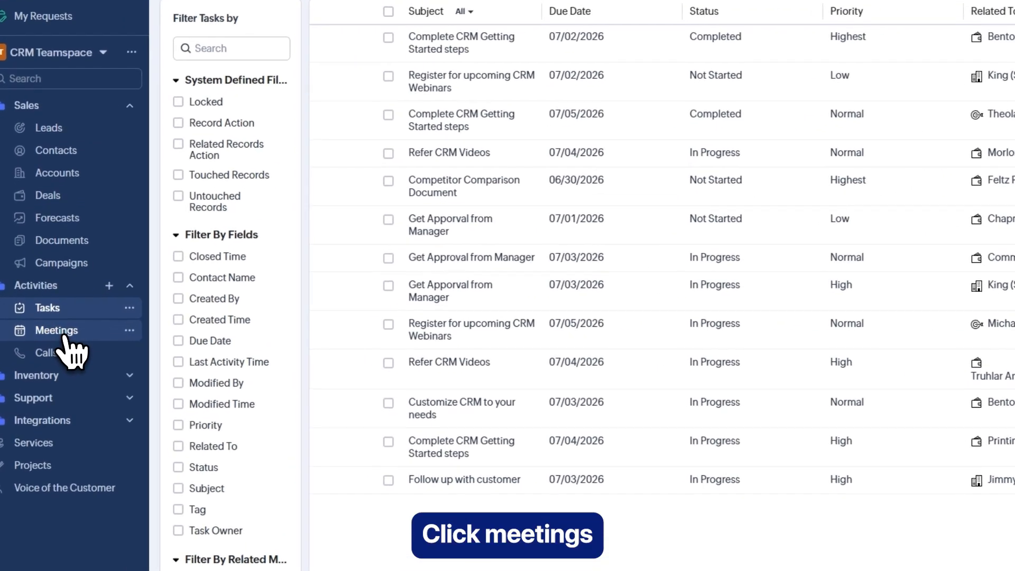
- Start a new meeting titled 'Speaker Session' and invite one contact as a participant
left_click(59, 332)
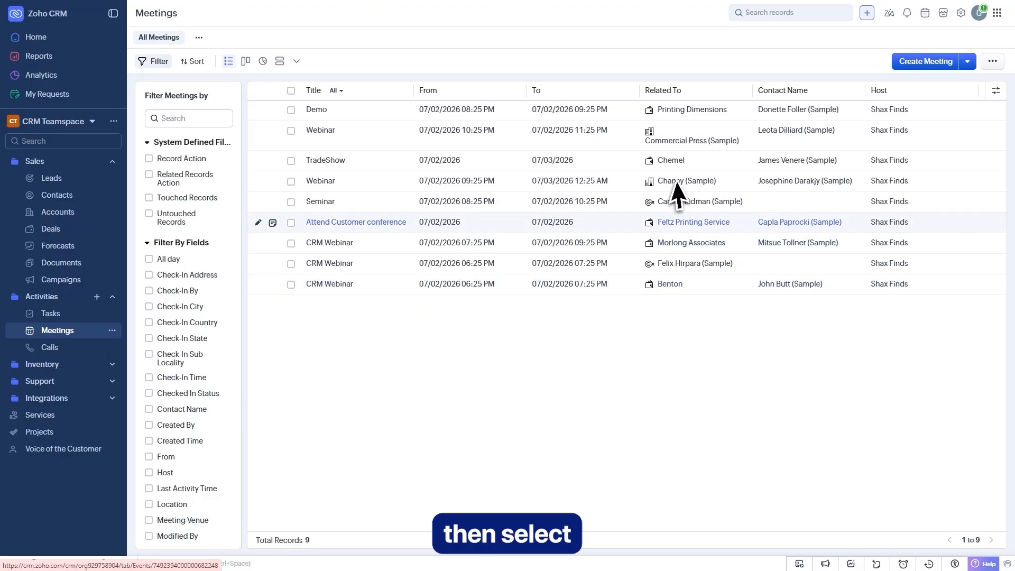
left_click(930, 65)
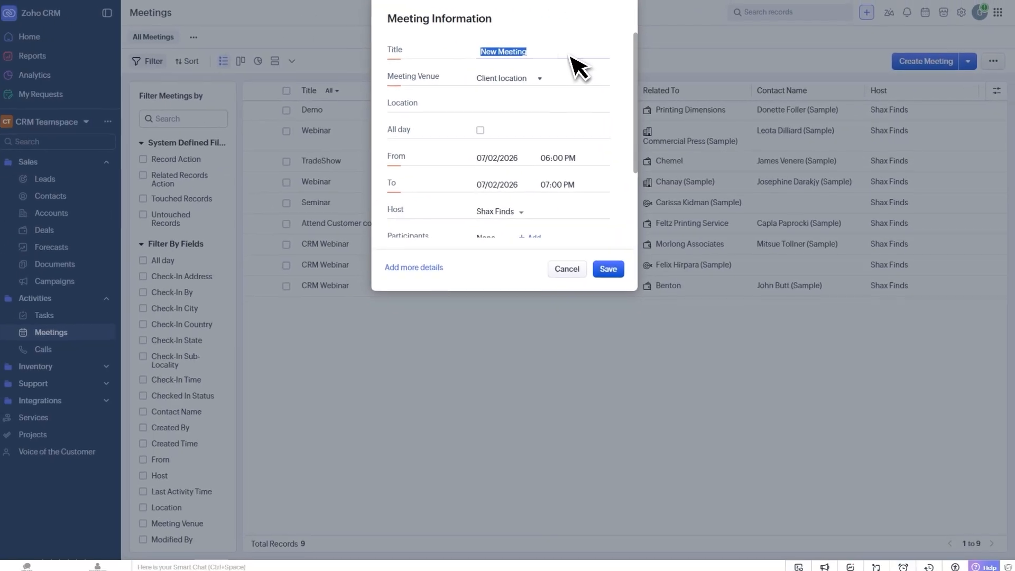
type("Speaker Session")
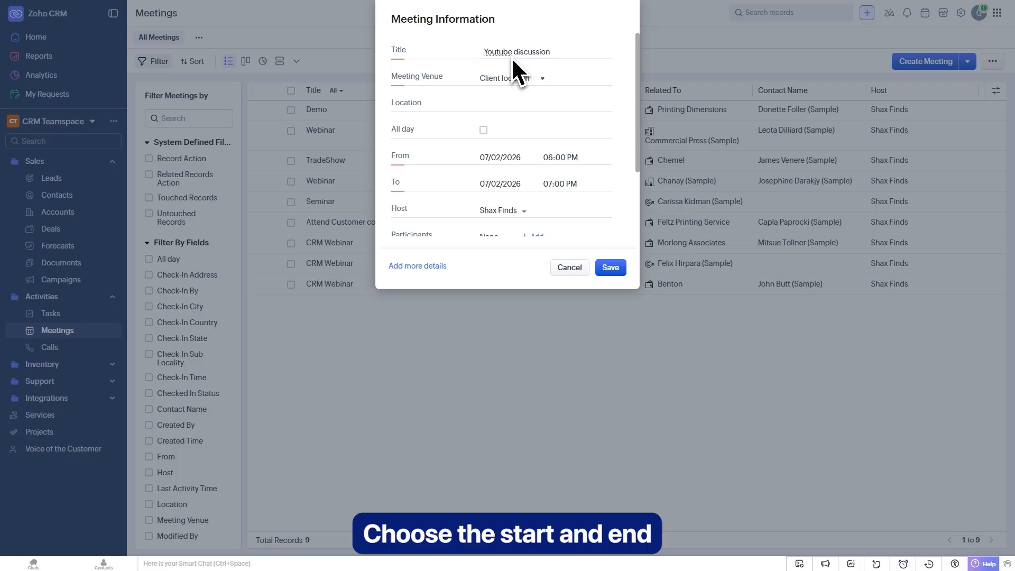
scroll(504, 165, "down", 1)
scroll(494, 165, "down", 1)
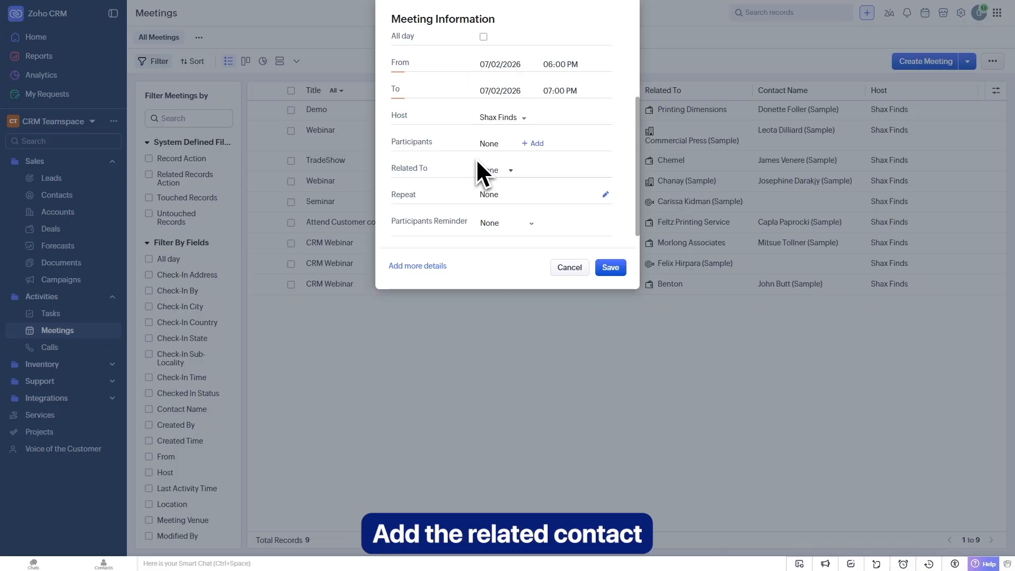
left_click(535, 145)
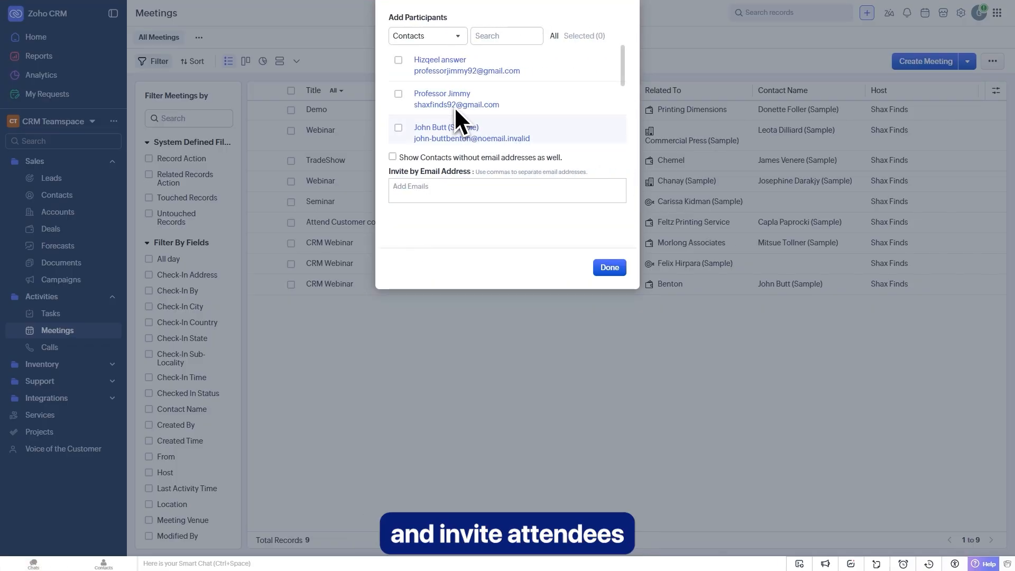
left_click(439, 69)
left_click(610, 266)
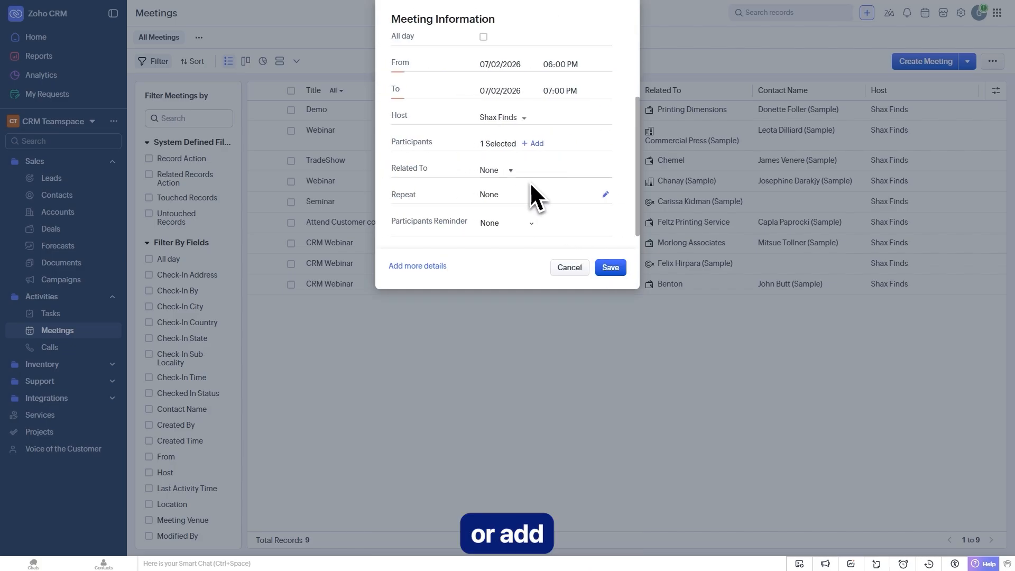
- Save the meeting despite the TradeShow overlap and send the invitations to the guests
scroll(494, 212, "up", 3)
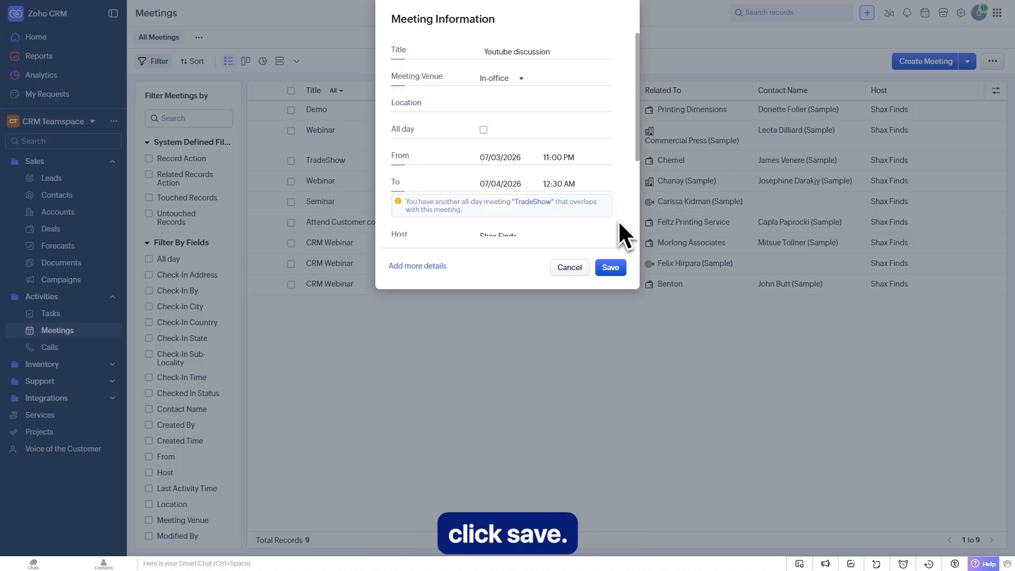
left_click(614, 271)
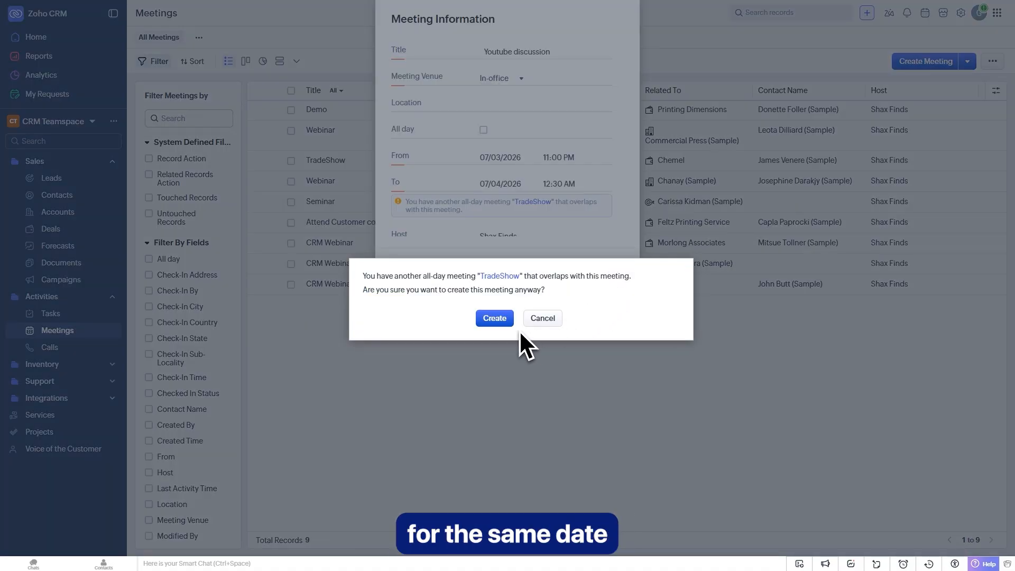
left_click(495, 319)
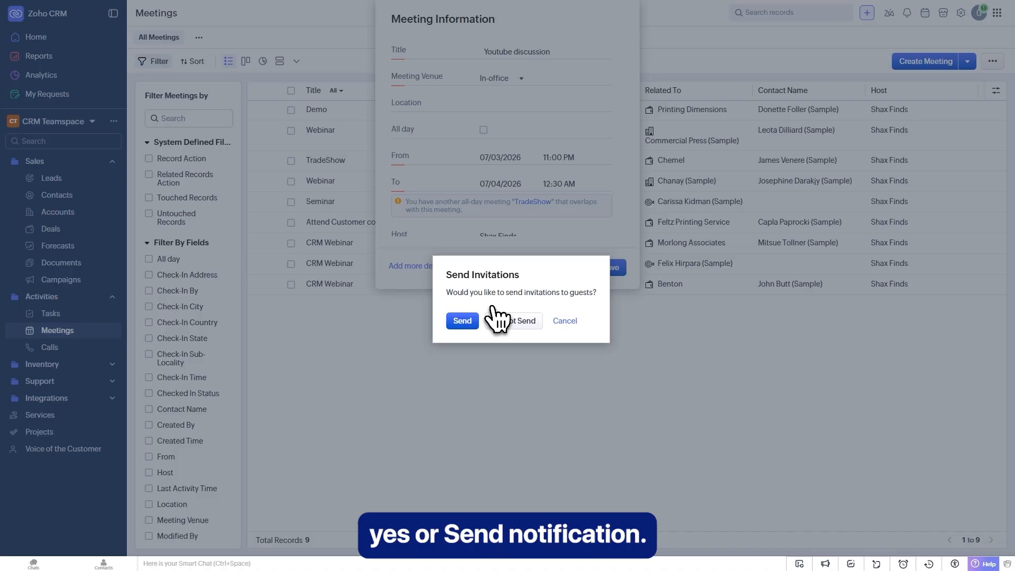
left_click(463, 323)
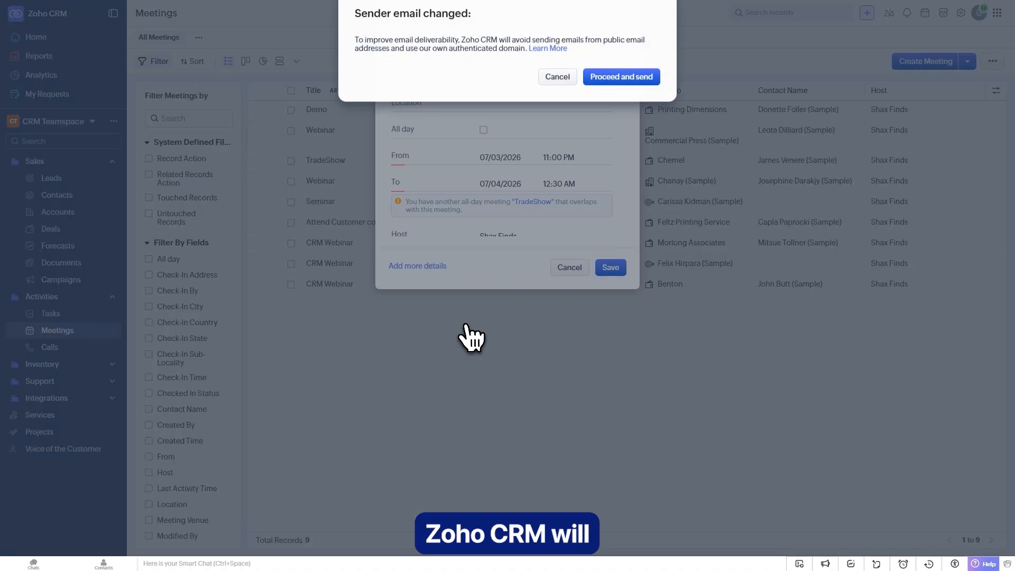
left_click(627, 84)
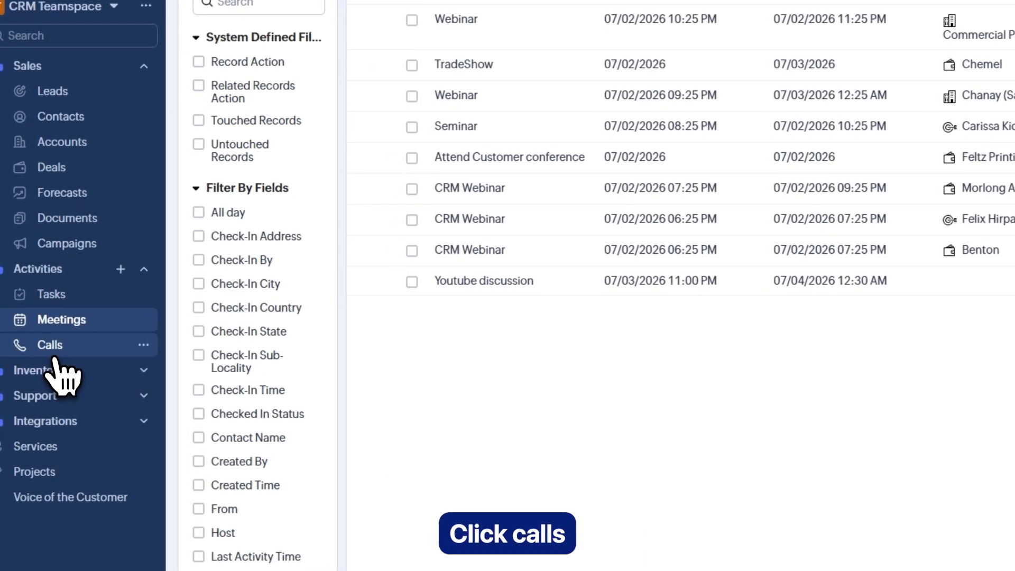
- Schedule a call with a contact on 07/03/2026, creating it despite the TradeShow overlap
left_click(52, 355)
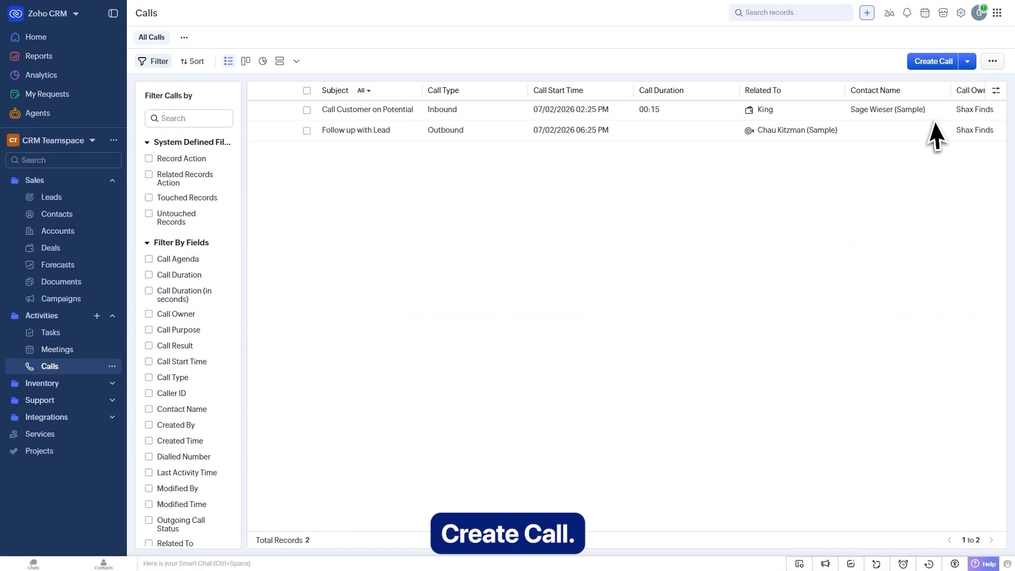
left_click(937, 62)
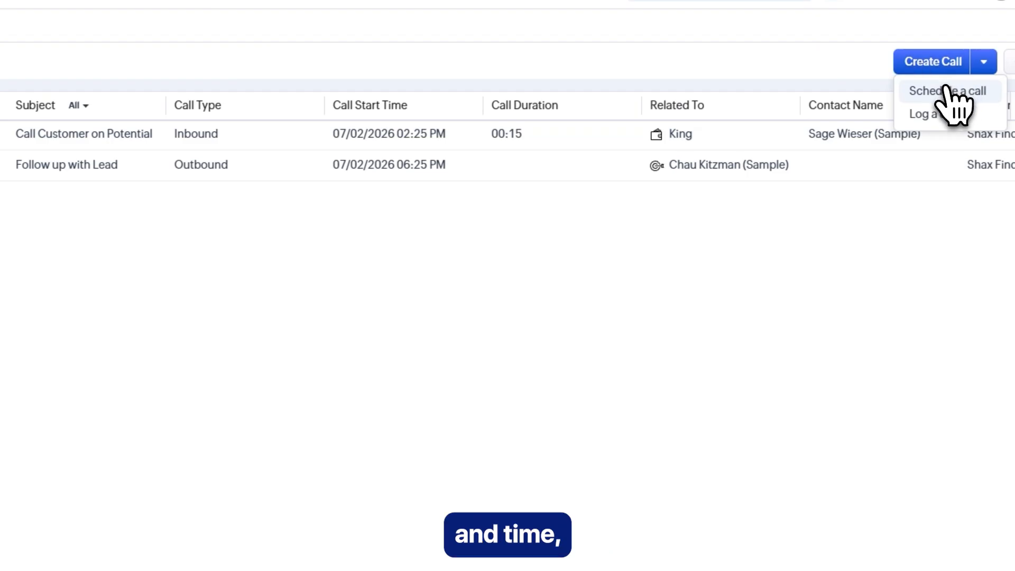
left_click(947, 91)
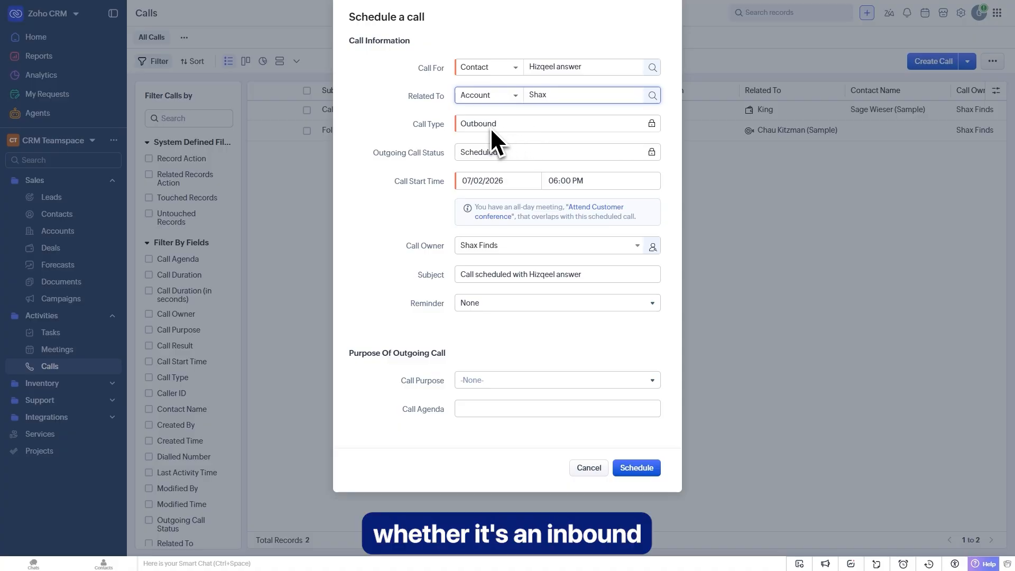
left_click(480, 126)
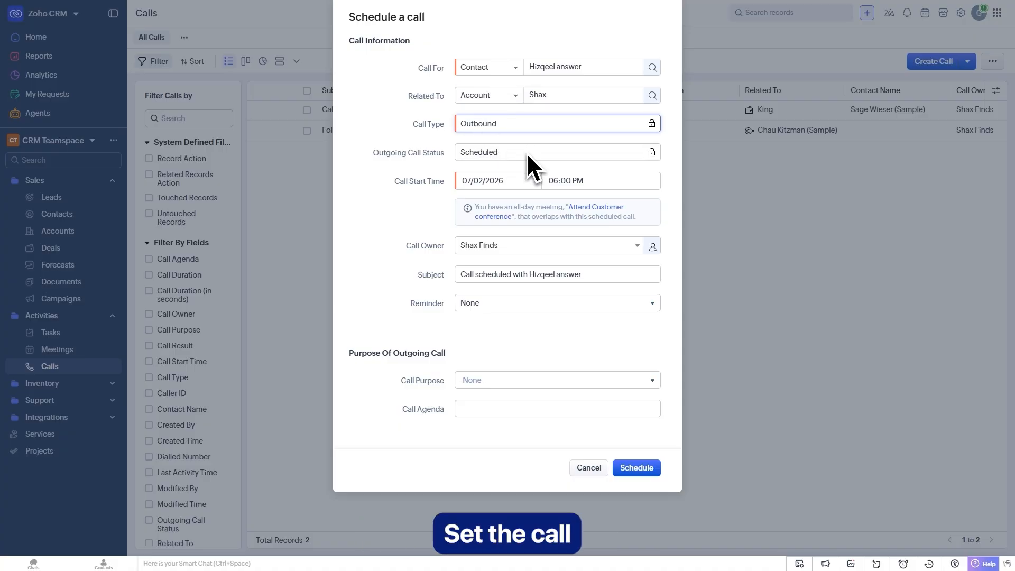
left_click(497, 182)
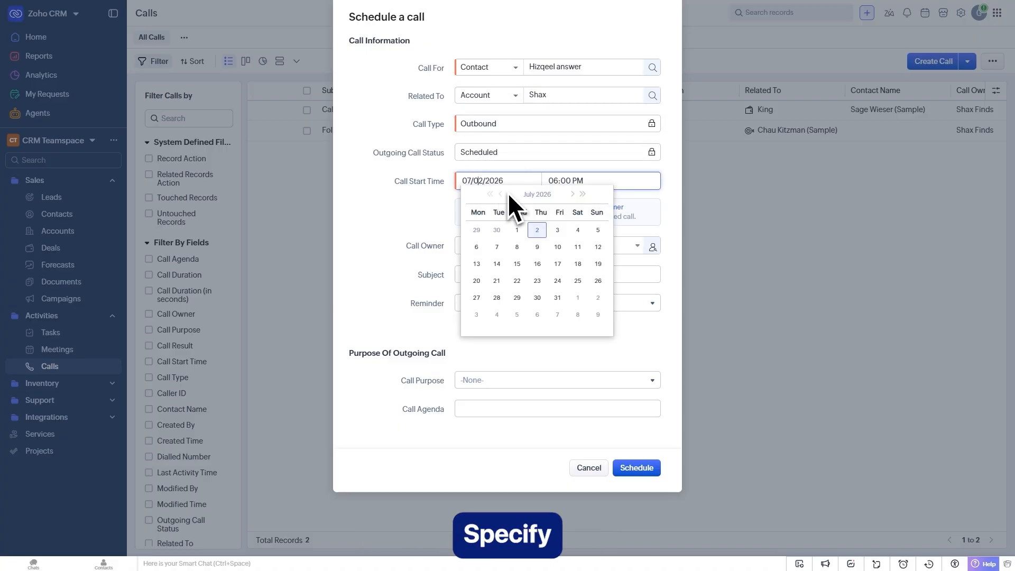
left_click(568, 231)
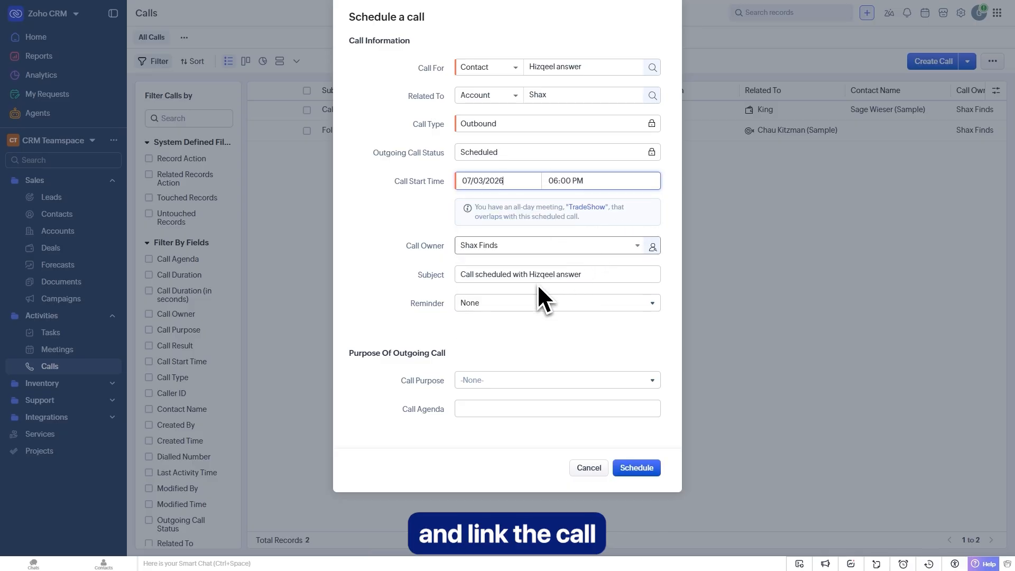
left_click(538, 339)
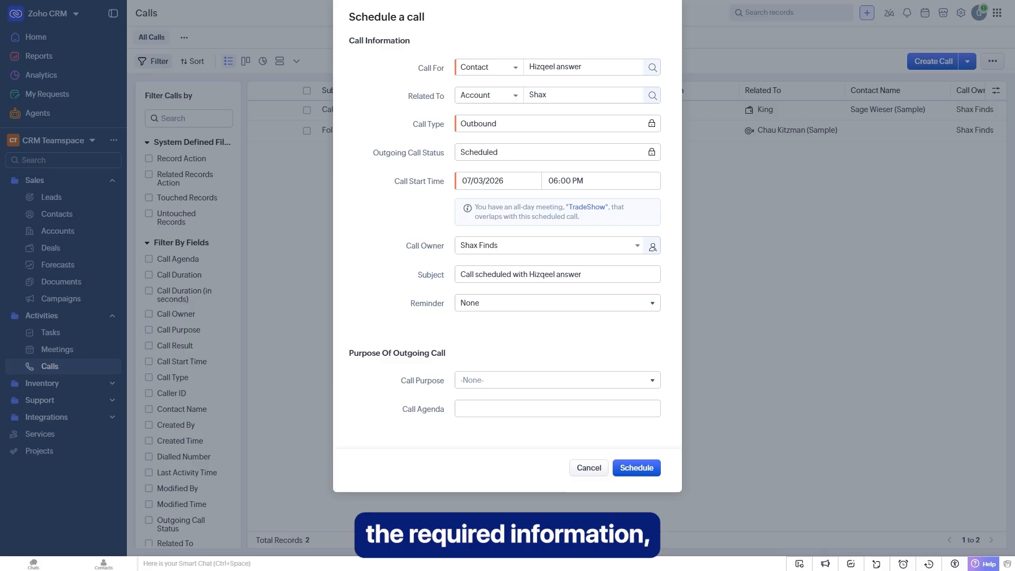
left_click(645, 470)
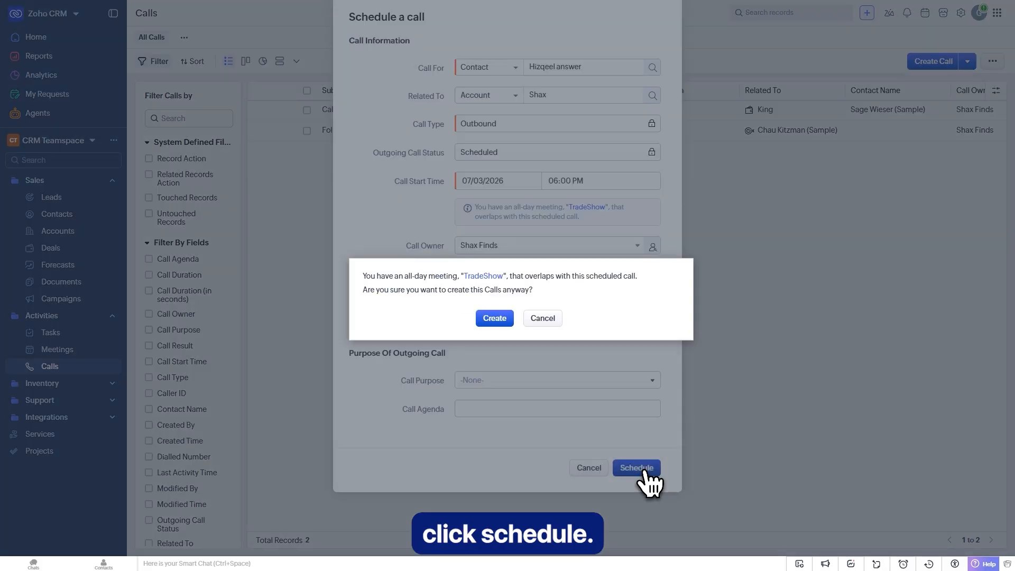
left_click(510, 324)
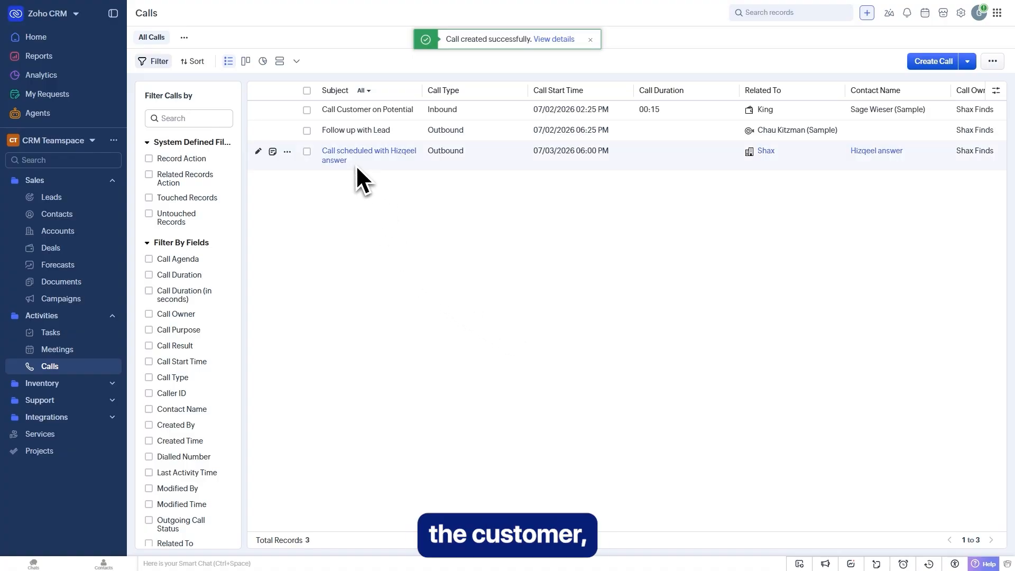
- Open the newly scheduled call and scroll through its details
left_click(341, 155)
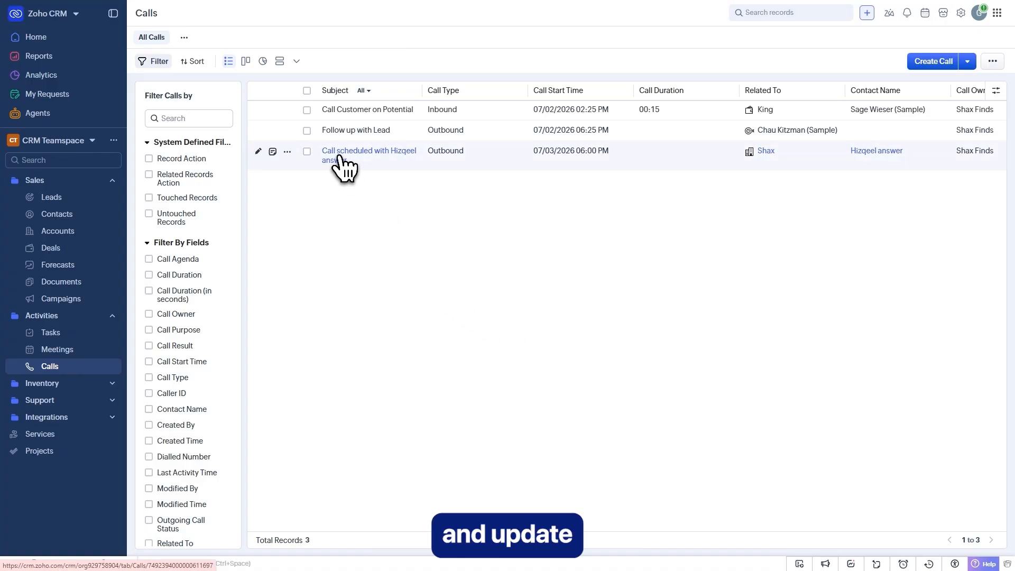
scroll(391, 244, "down", 2)
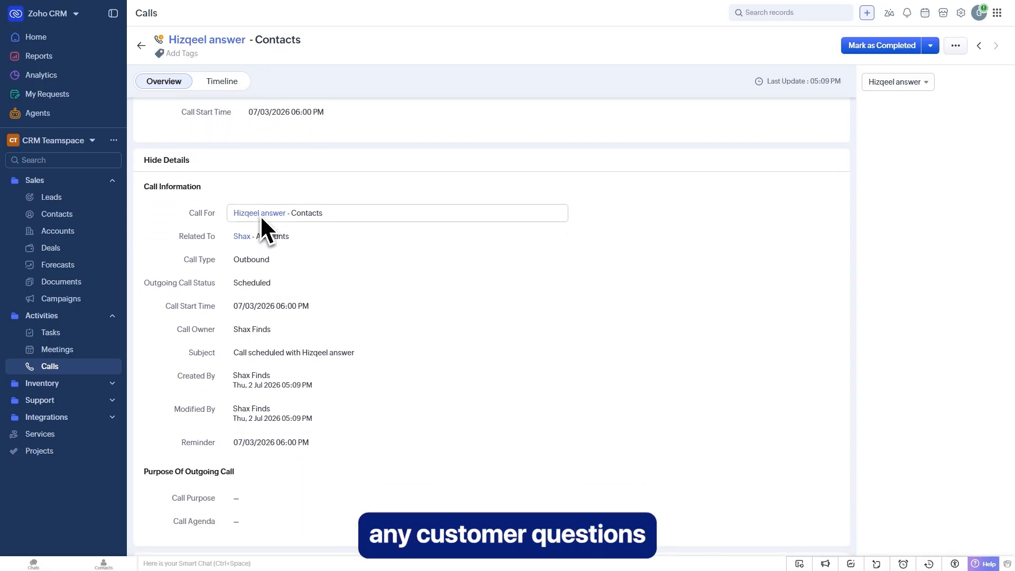
scroll(261, 264, "down", 1)
scroll(265, 267, "down", 3)
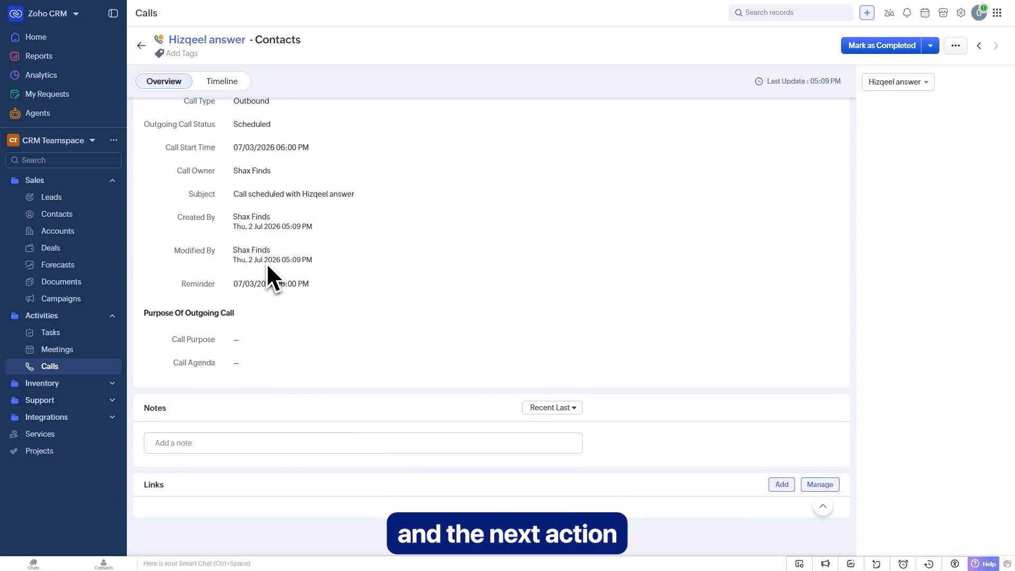
scroll(270, 431, "up", 6)
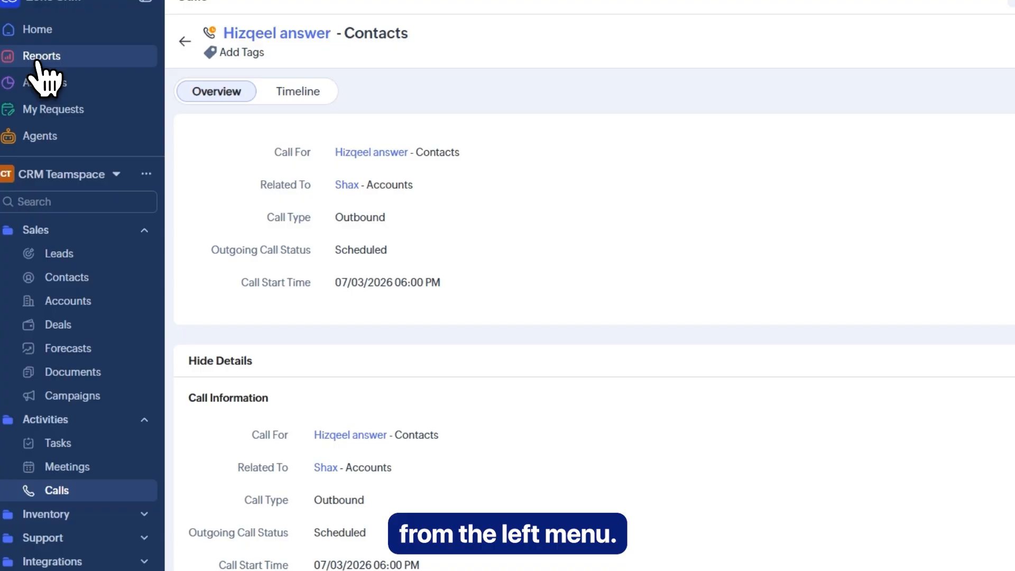
- Start a new report with Leads as the primary module
left_click(39, 58)
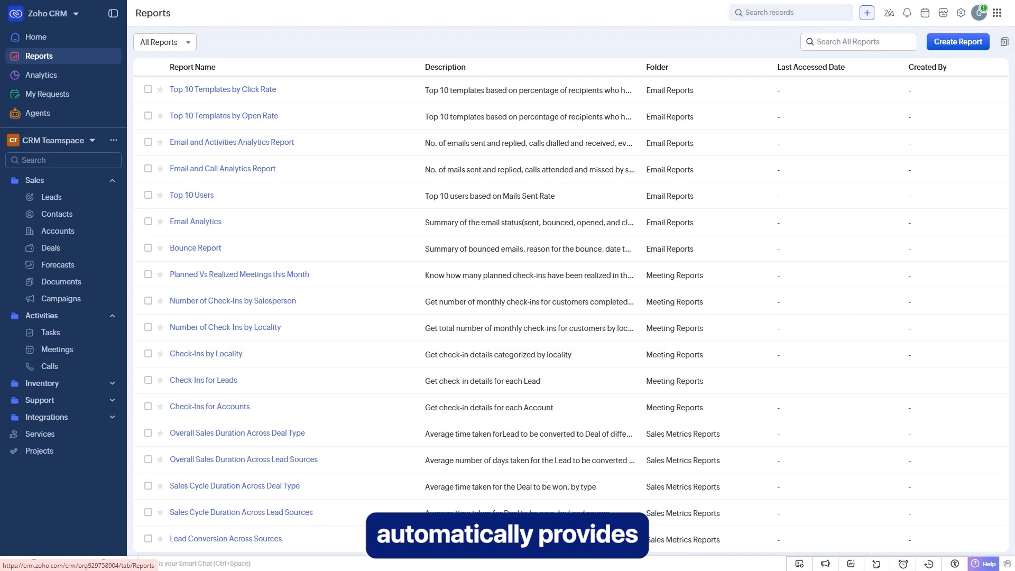
scroll(435, 365, "down", 2)
scroll(415, 375, "up", 2)
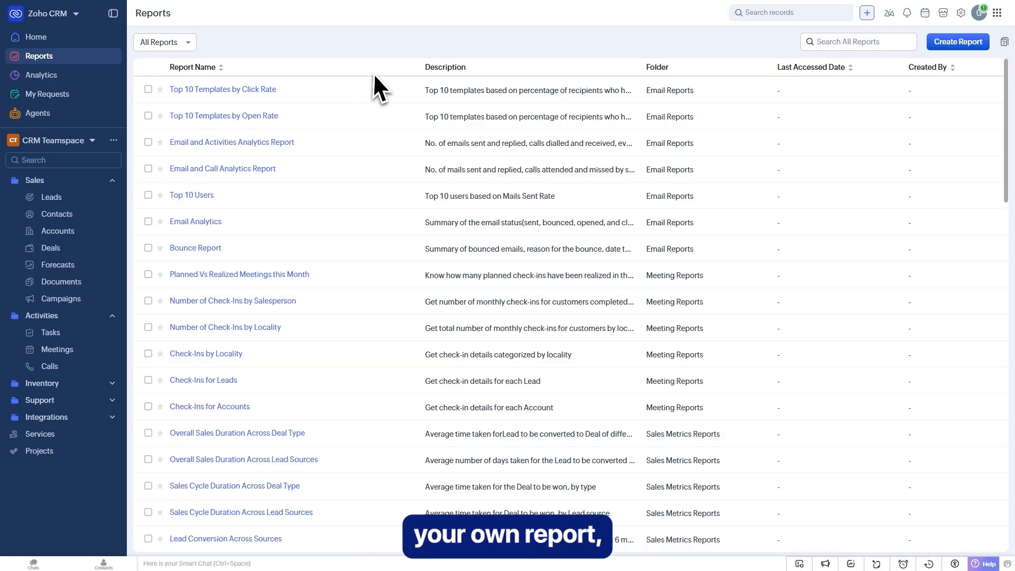
left_click(954, 42)
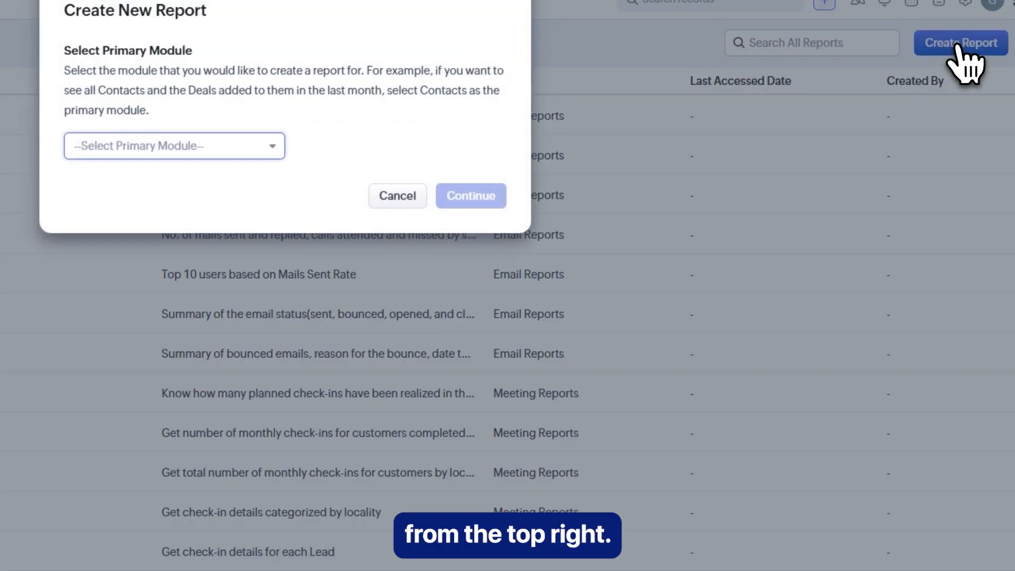
left_click(179, 146)
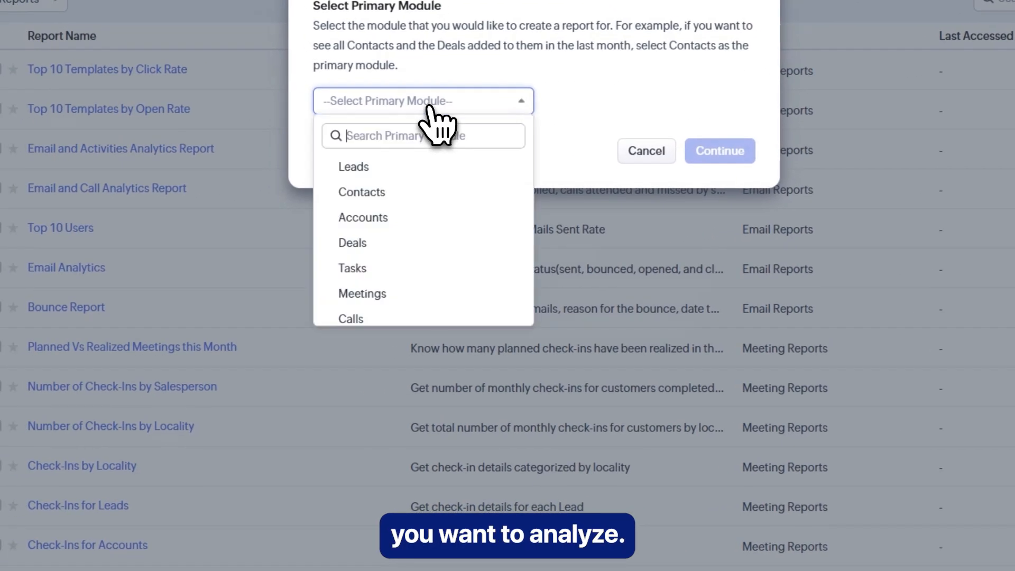
left_click(383, 175)
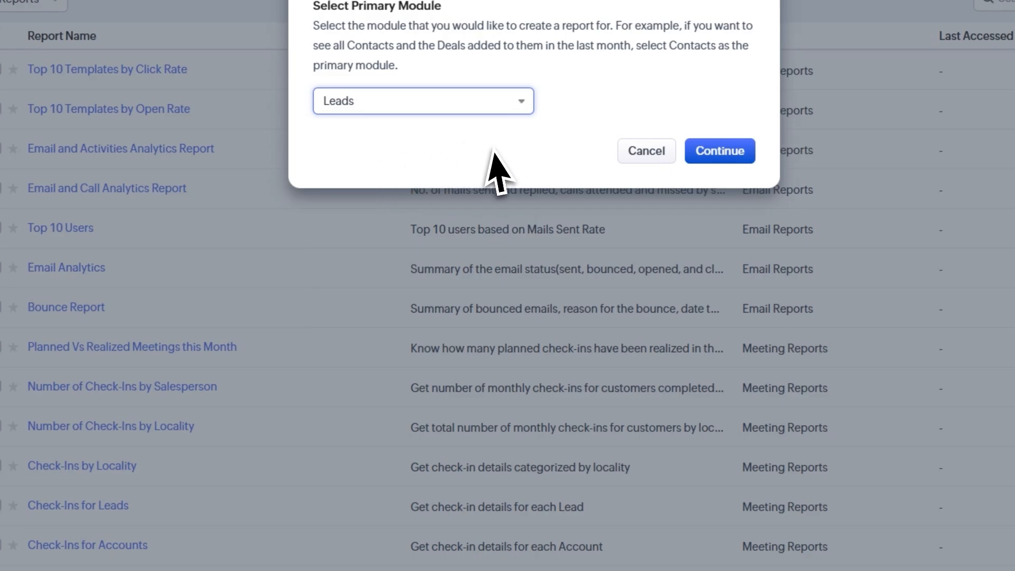
left_click(735, 156)
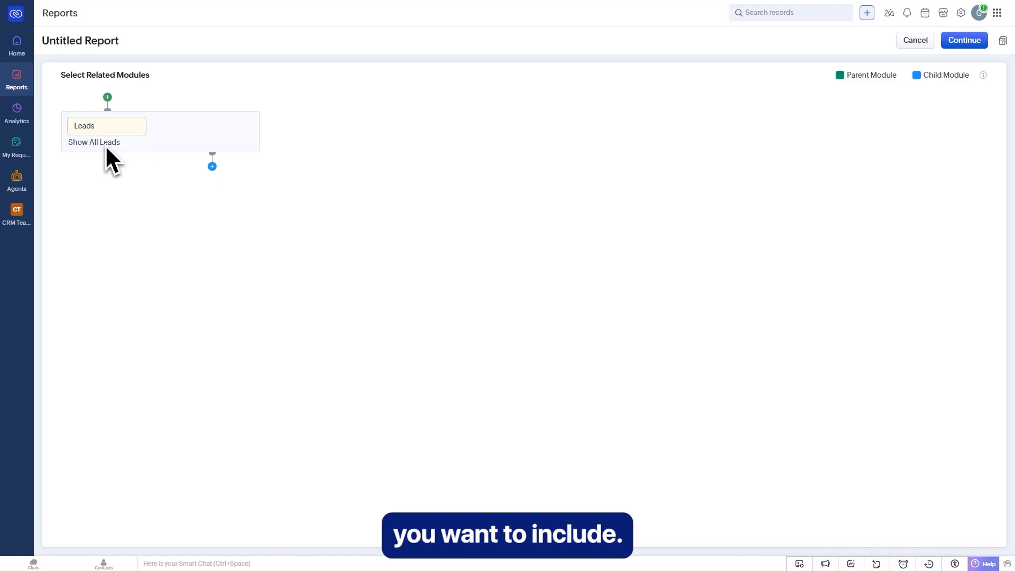
- Add Accounts as a related module and Calls as its child, then preview the report
left_click(213, 166)
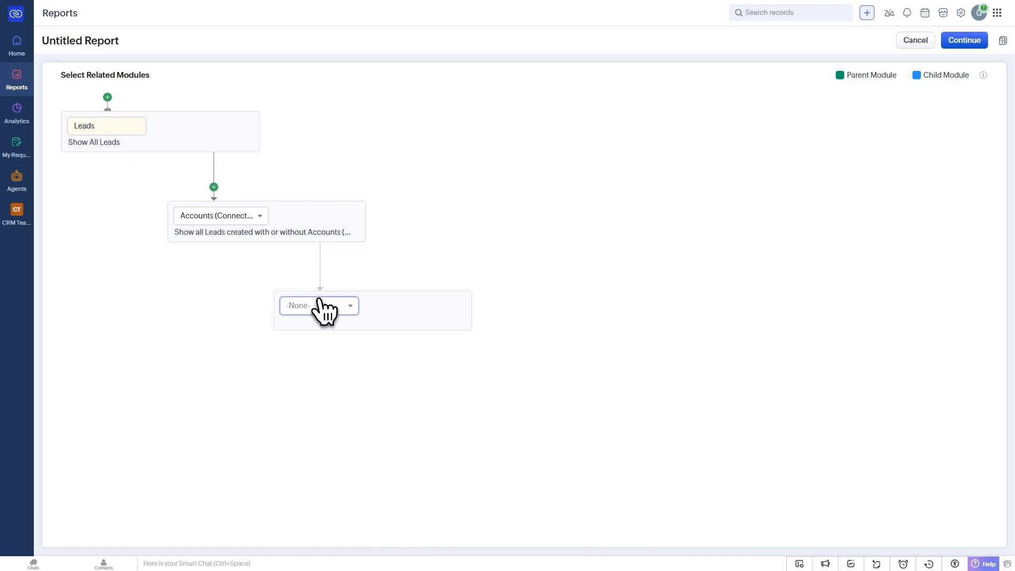
left_click(320, 307)
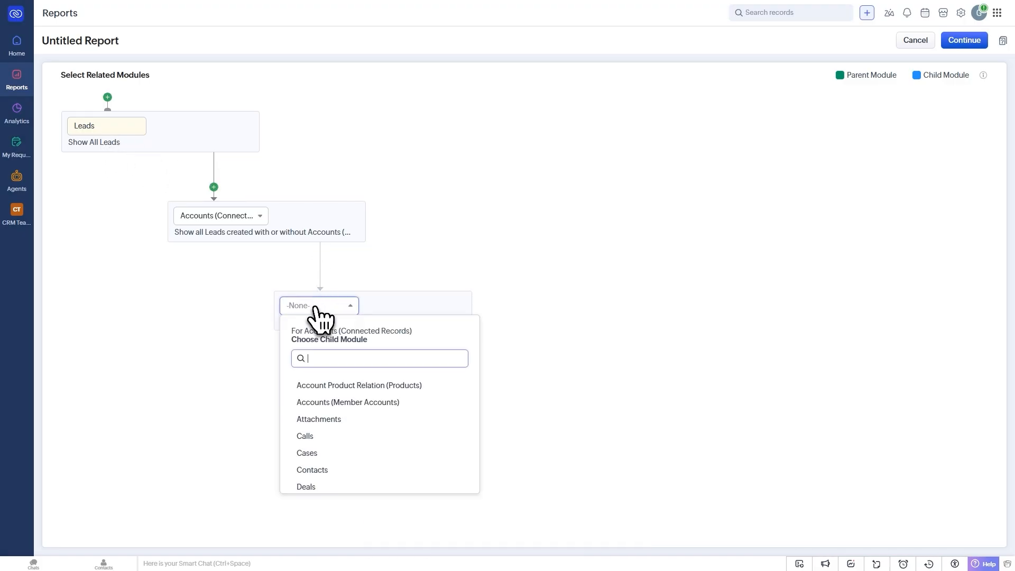
scroll(329, 388, "down", 1)
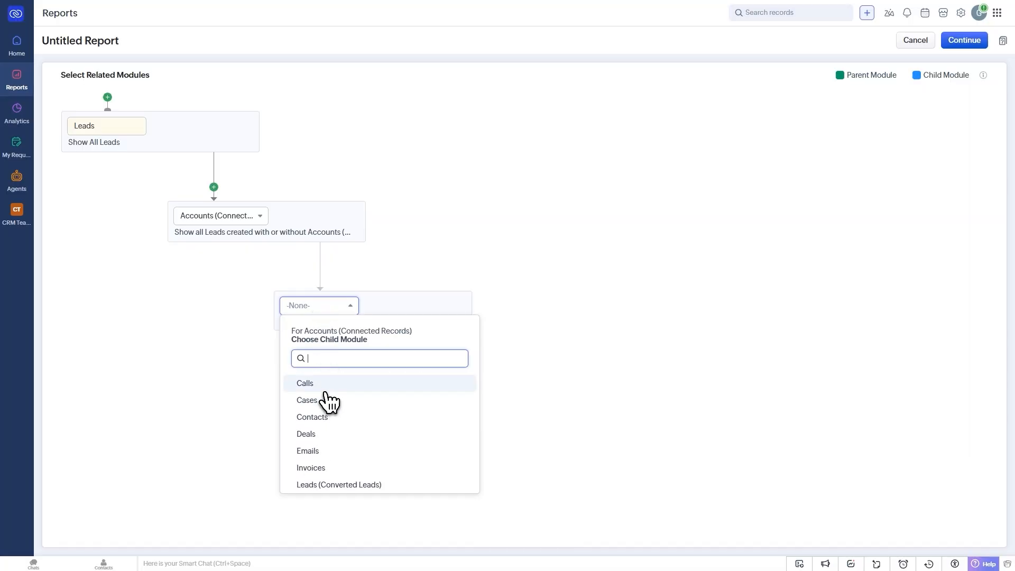
left_click(324, 389)
left_click(444, 394)
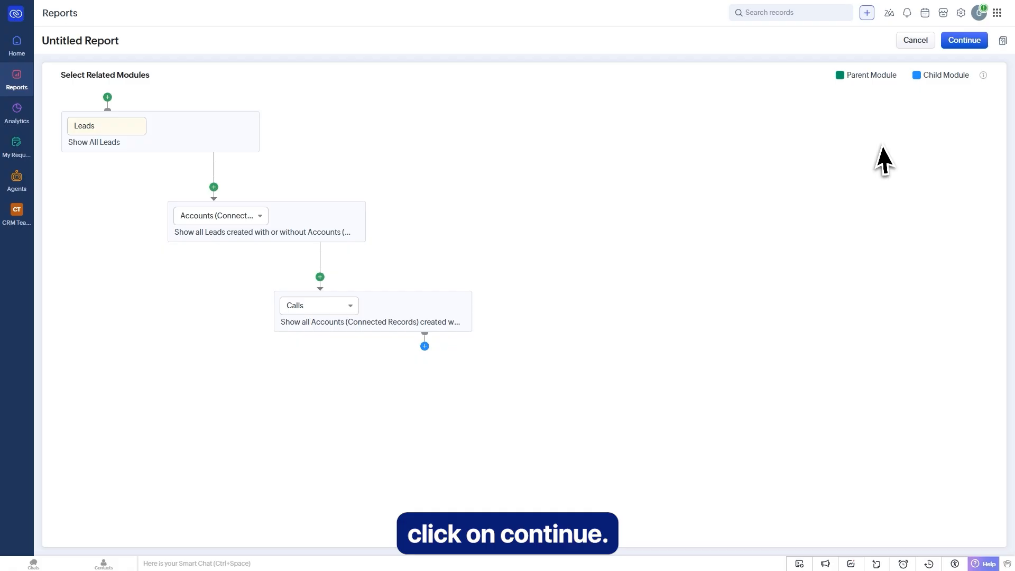
left_click(971, 44)
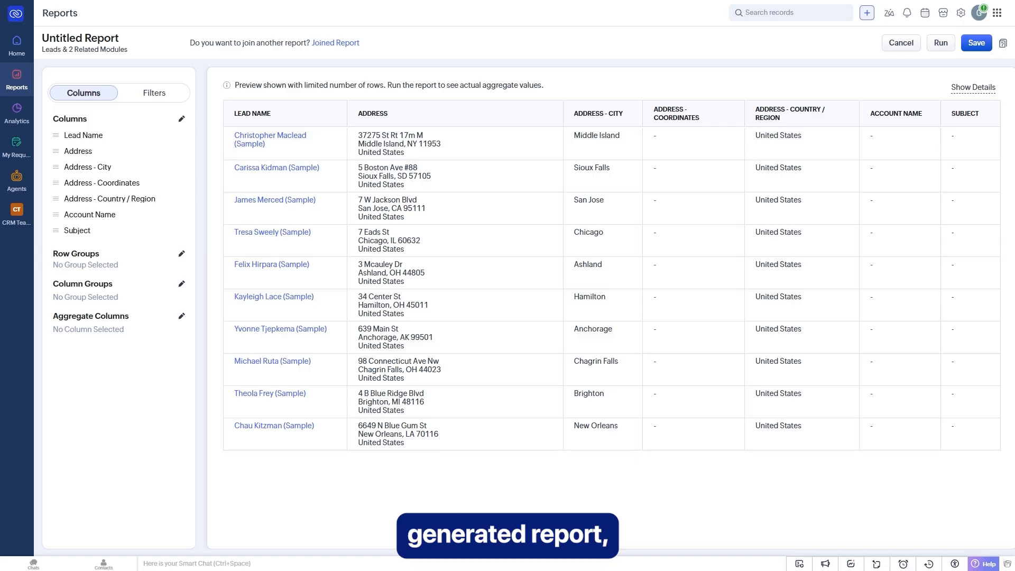
- Save the report as 'Shax Report' in the Deal Reports folder and return Home
left_click(978, 43)
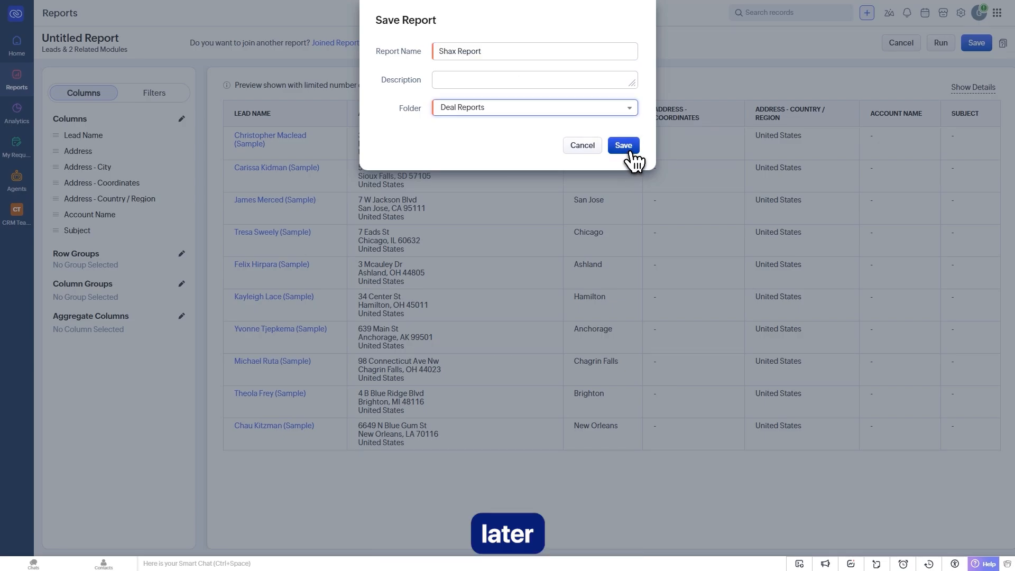
left_click(627, 151)
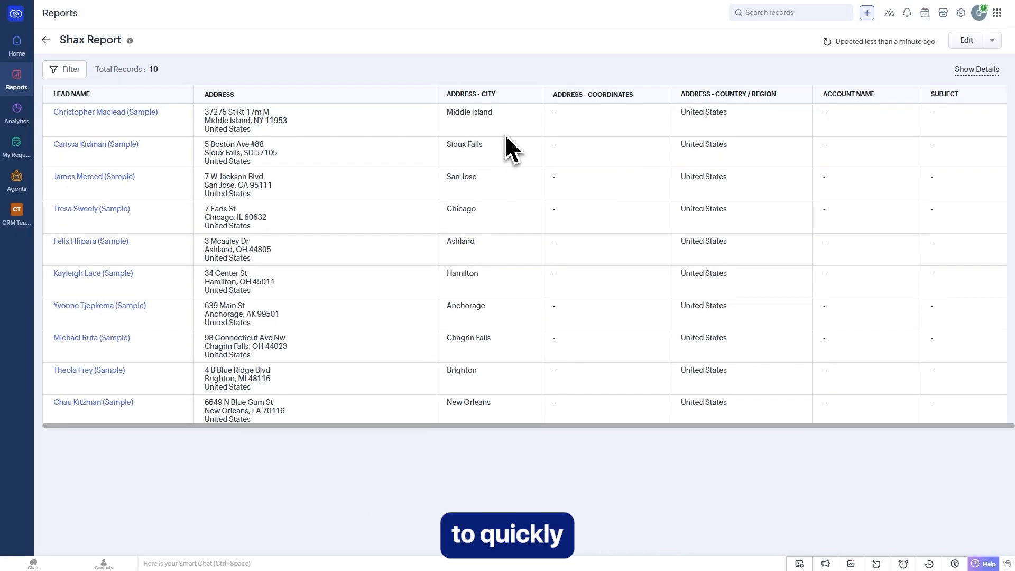
left_click(19, 47)
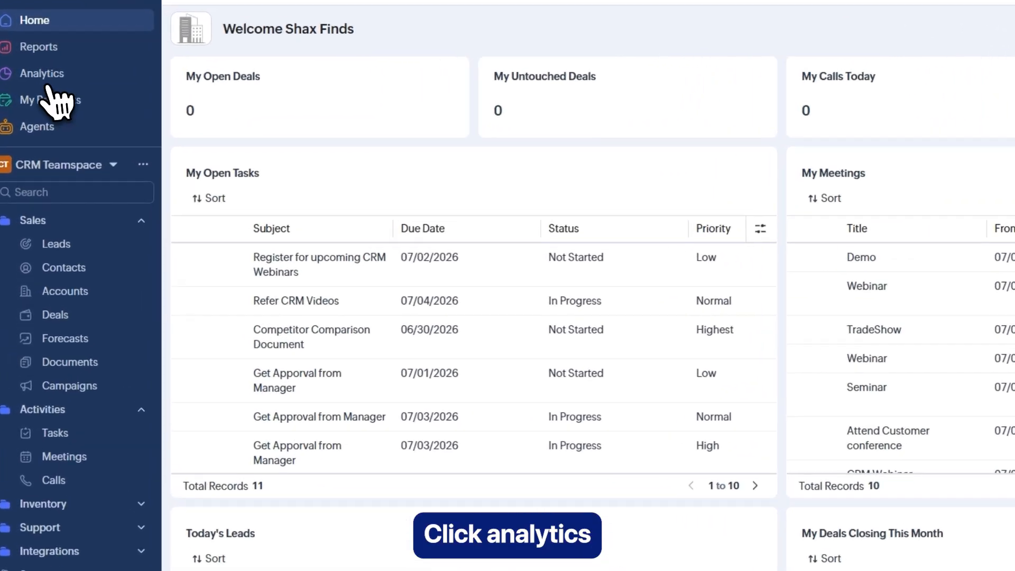
- Open Analytics, dismiss its intro, and scroll the Org Overview: 10 leads, PKR 1,35,000.00 revenue, 8 pipeline deals
left_click(43, 79)
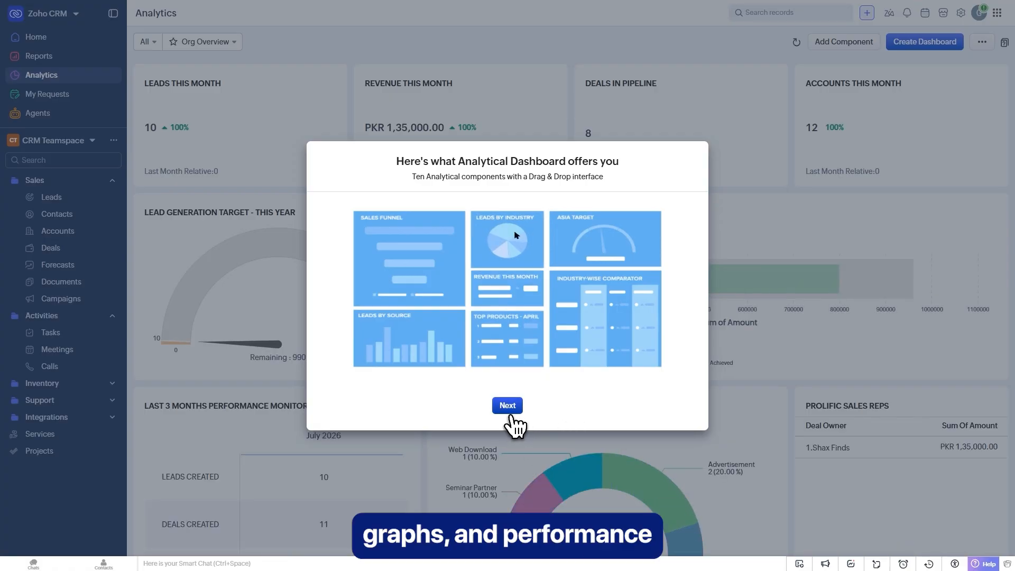
left_click(509, 408)
left_click(509, 408)
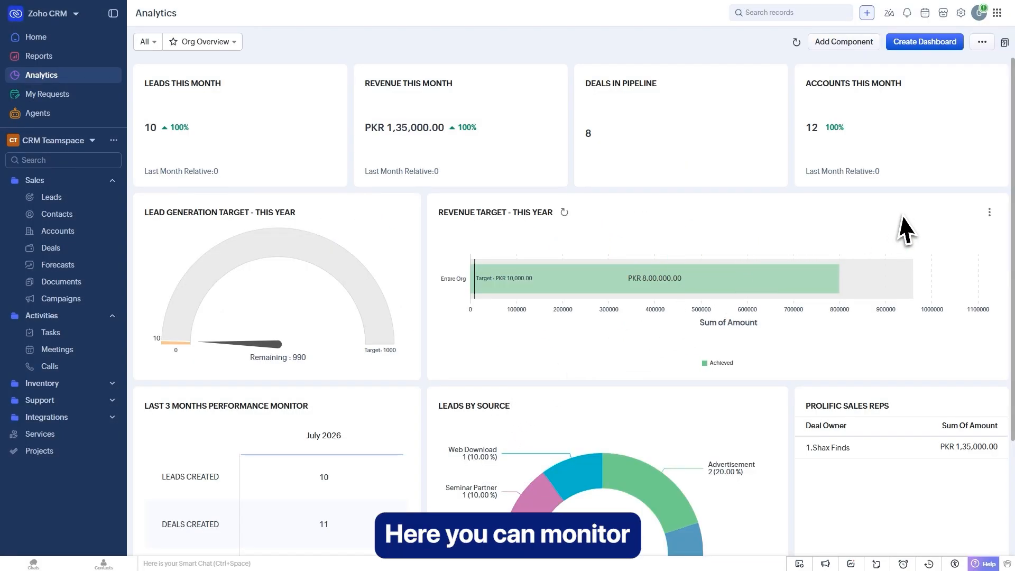
scroll(919, 222, "down", 3)
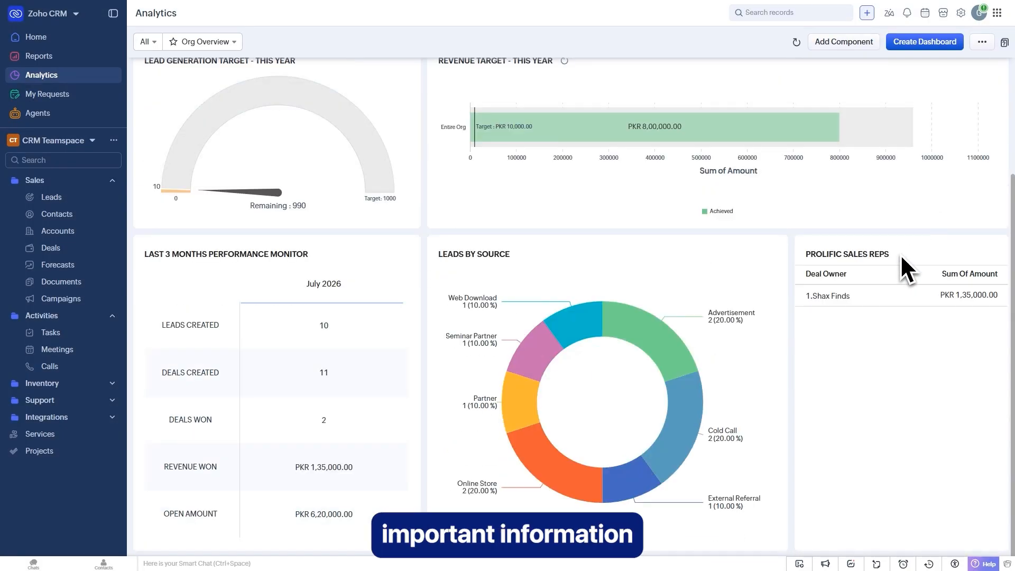
scroll(893, 270, "up", 3)
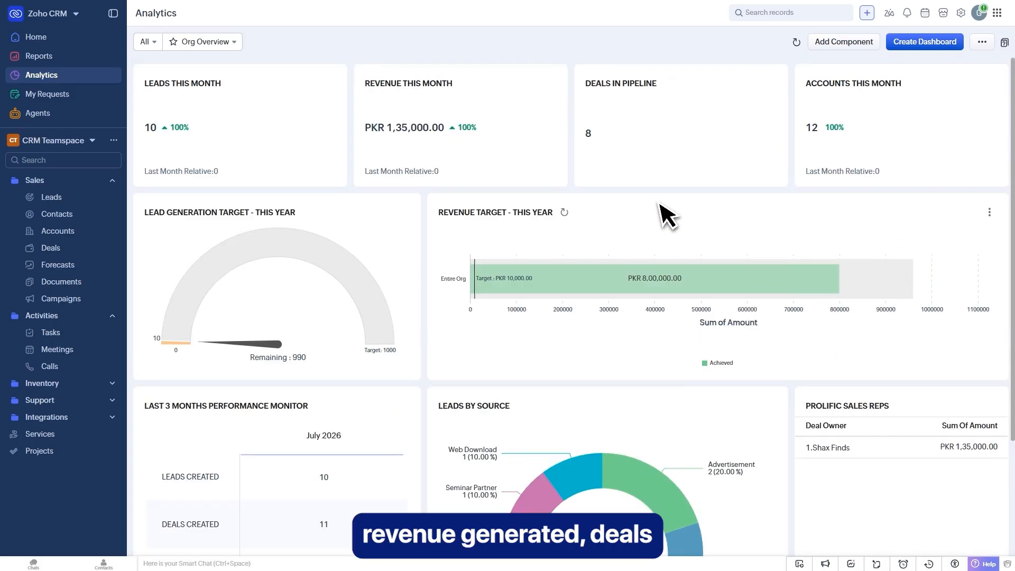
scroll(666, 216, "down", 2)
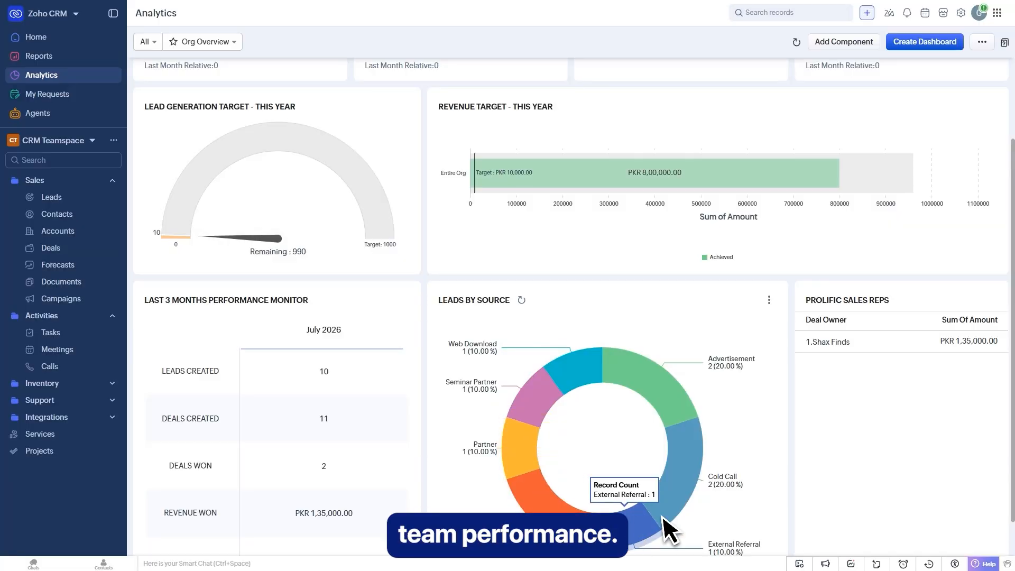
scroll(613, 238, "up", 2)
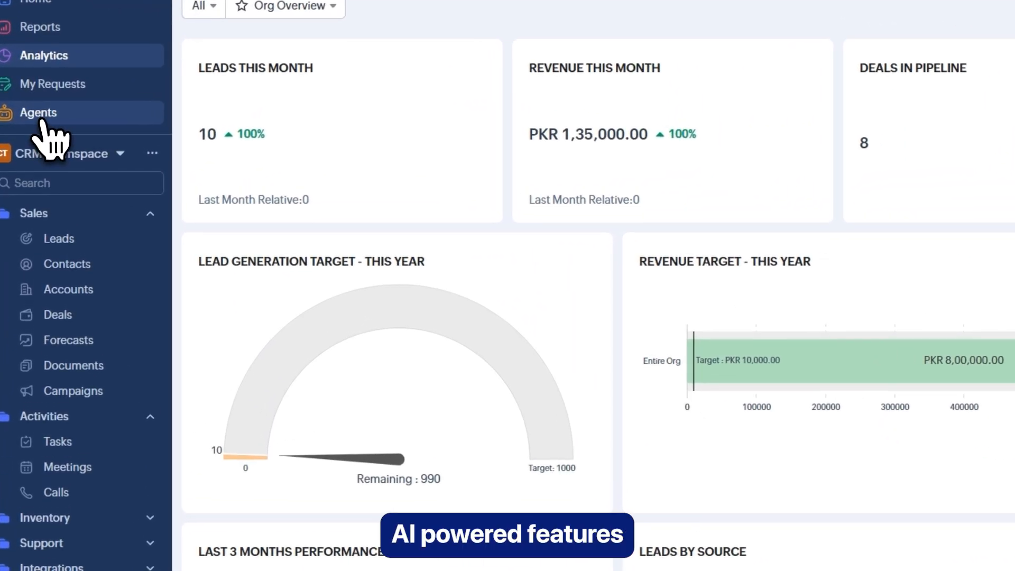
left_click(42, 120)
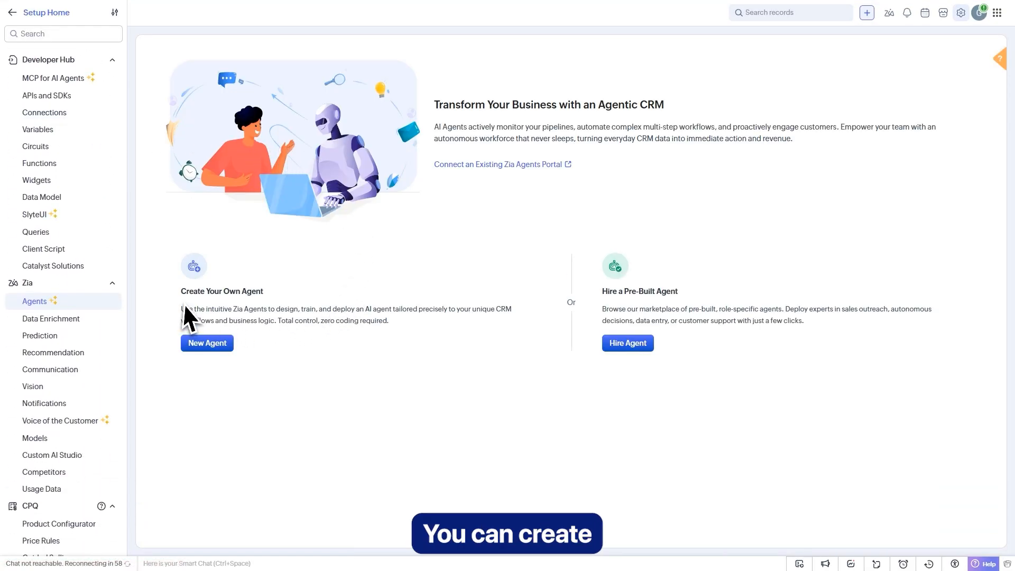
left_click_drag(242, 296, 283, 306)
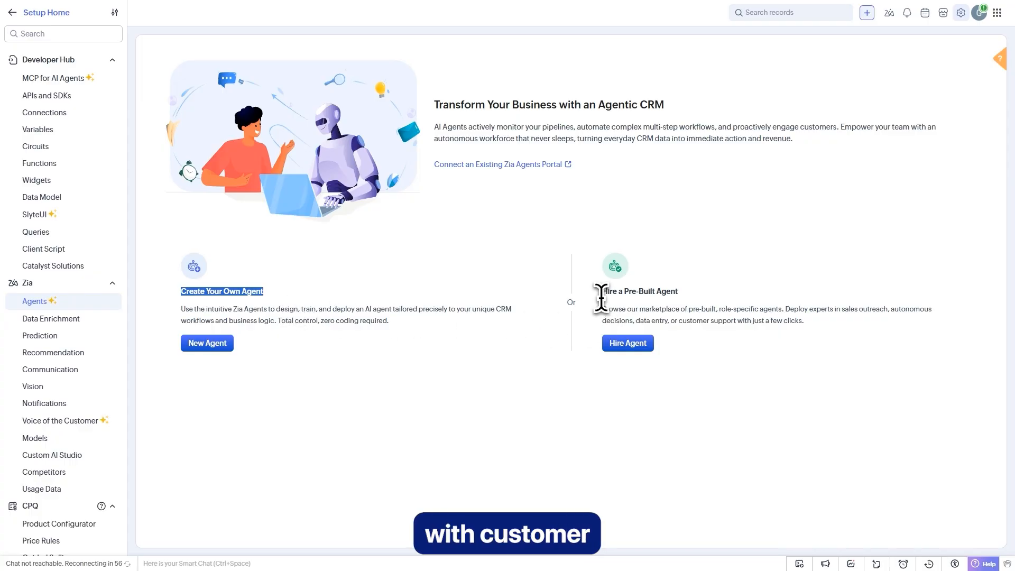
left_click_drag(601, 297, 709, 306)
left_click(483, 374)
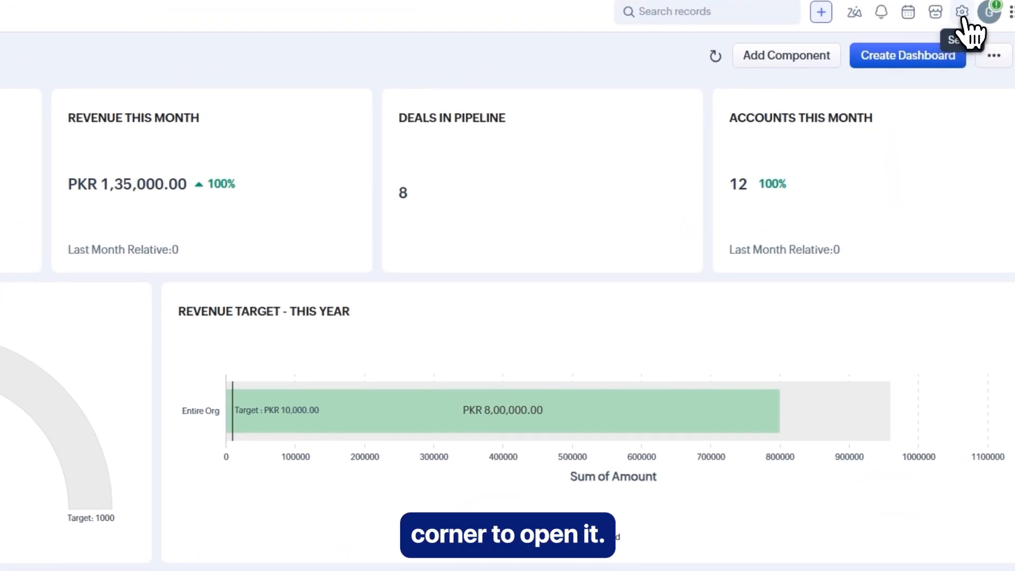
- Open Setup from the gear icon to show General, Security Control, Customization and Automation sections
left_click(962, 13)
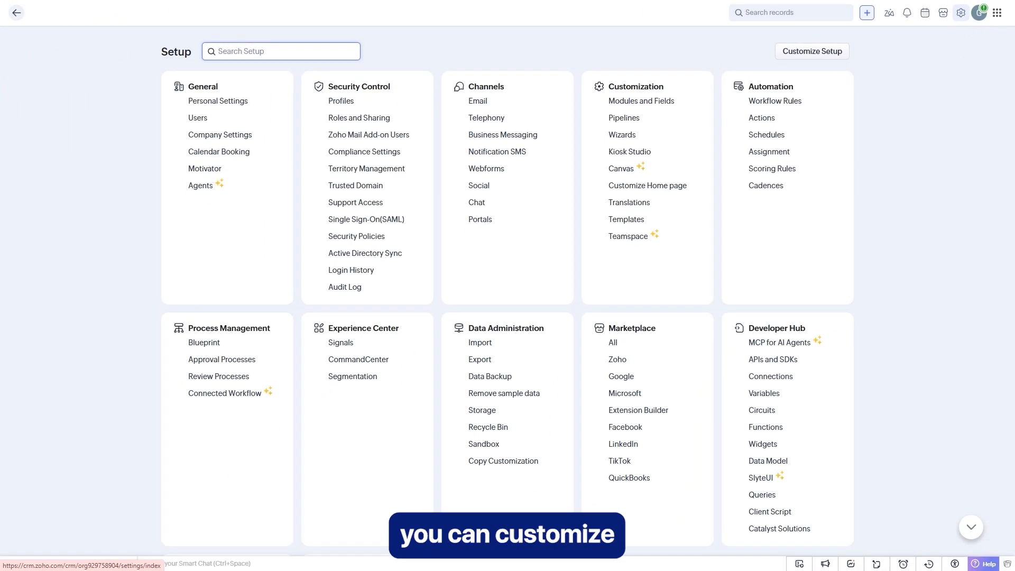
left_click(910, 73)
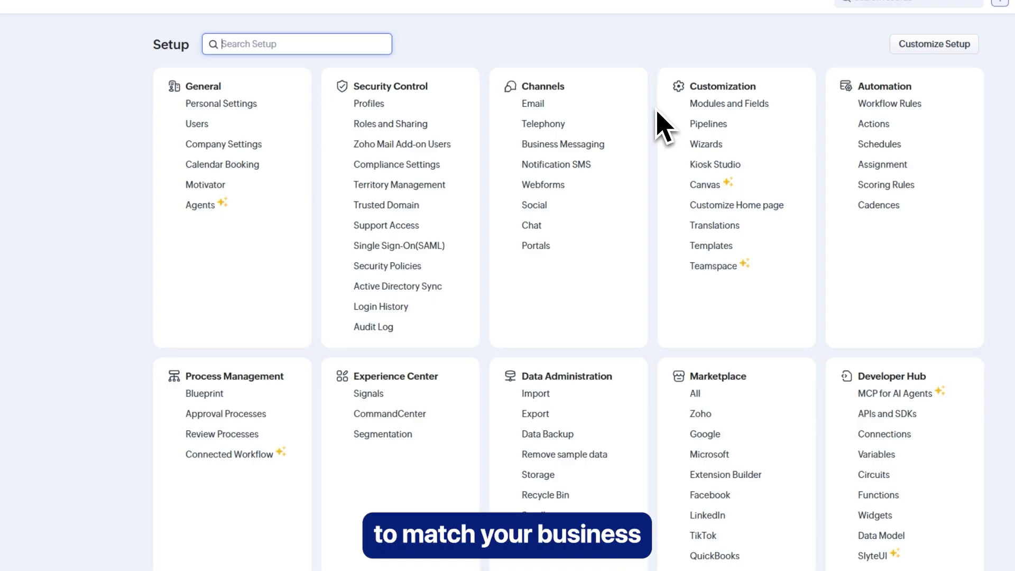
left_click(887, 106)
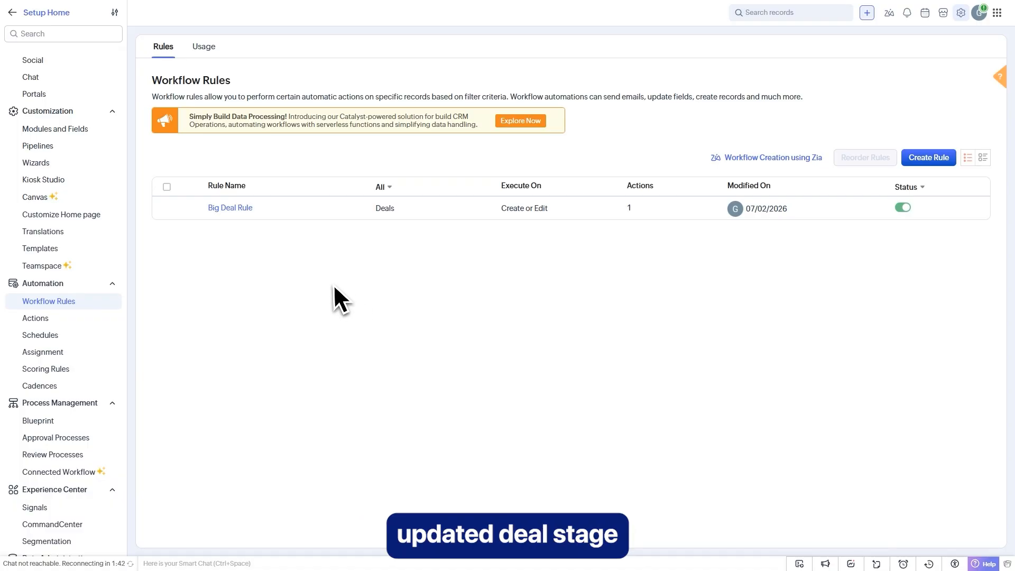
left_click(956, 24)
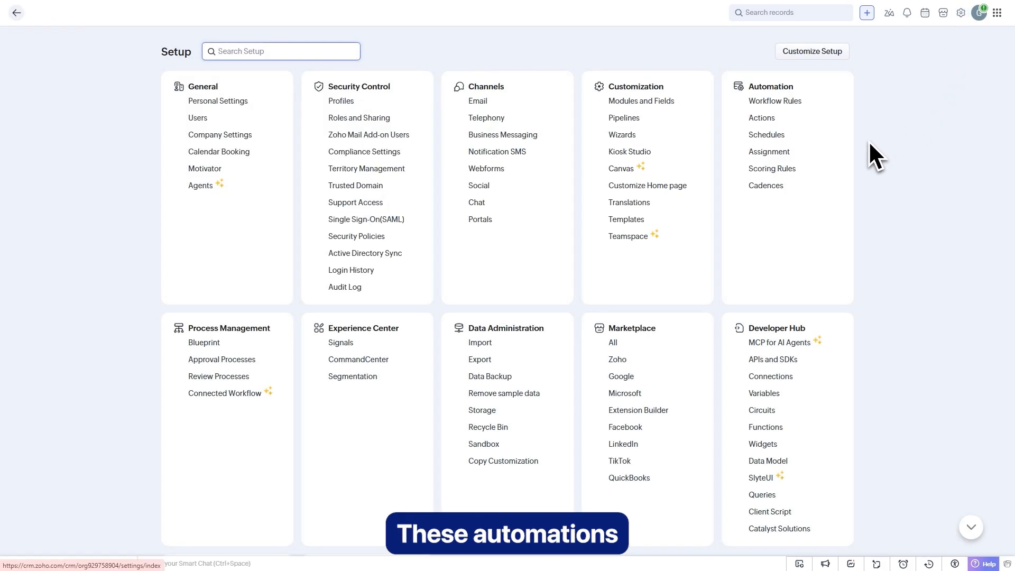